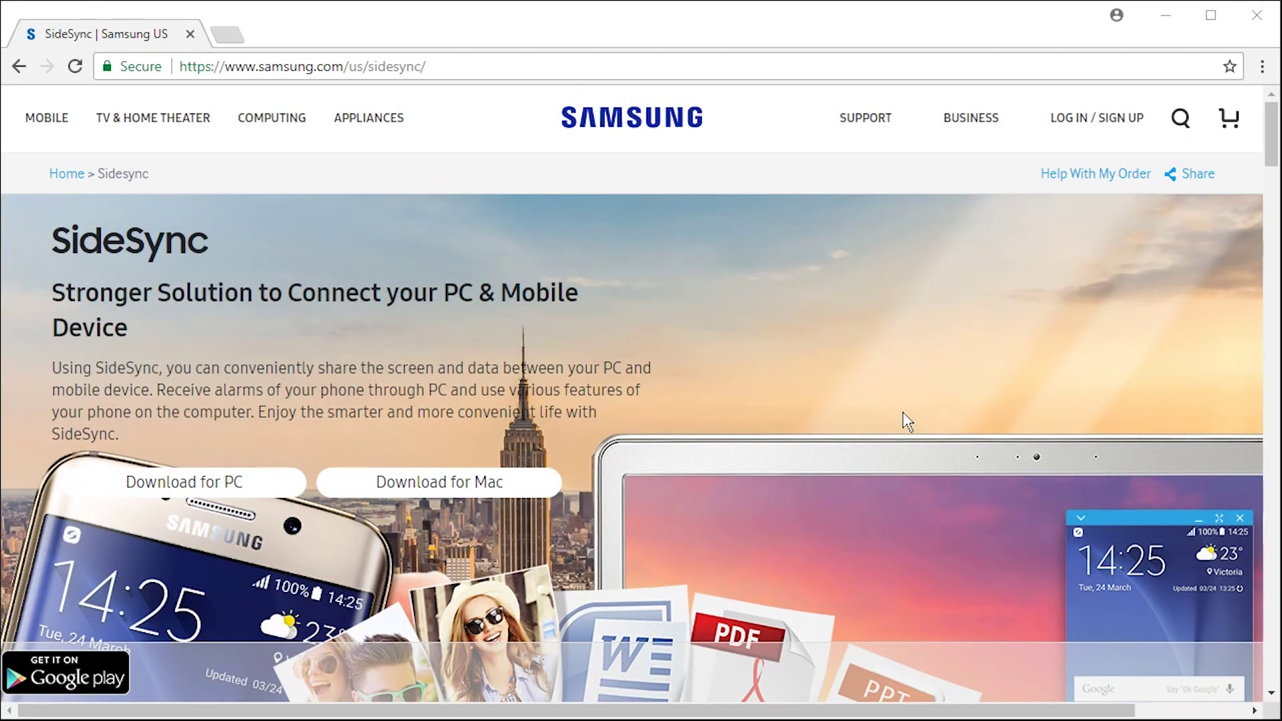
Step: Download SideSync_4.7.5.203.exe with Download for PC on Samsung's SideSync page
{"action": "scroll", "coordinate": [489, 393], "scroll_direction": "down", "scroll_amount": 5}
{"action": "scroll", "coordinate": [489, 393], "scroll_direction": "up", "scroll_amount": 5}
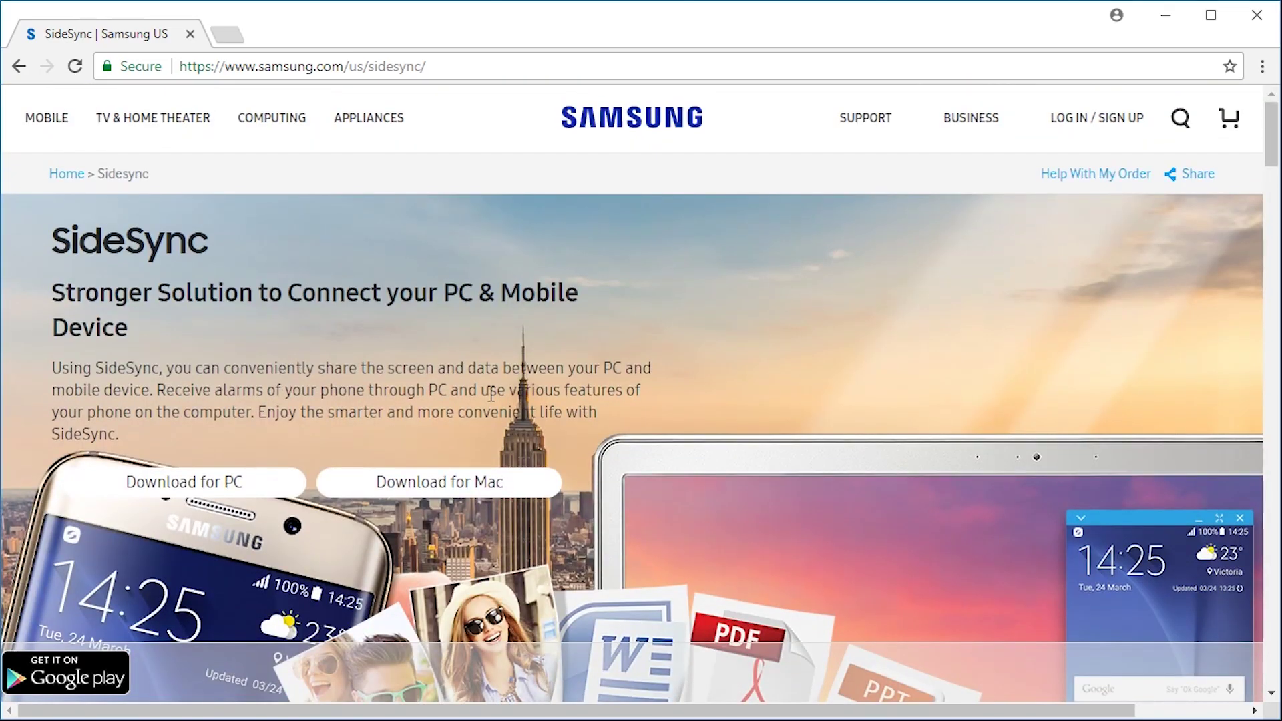
{"action": "scroll", "coordinate": [491, 394], "scroll_direction": "down", "scroll_amount": 5}
{"action": "scroll", "coordinate": [350, 341], "scroll_direction": "up", "scroll_amount": 5}
{"action": "left_click", "coordinate": [231, 482]}
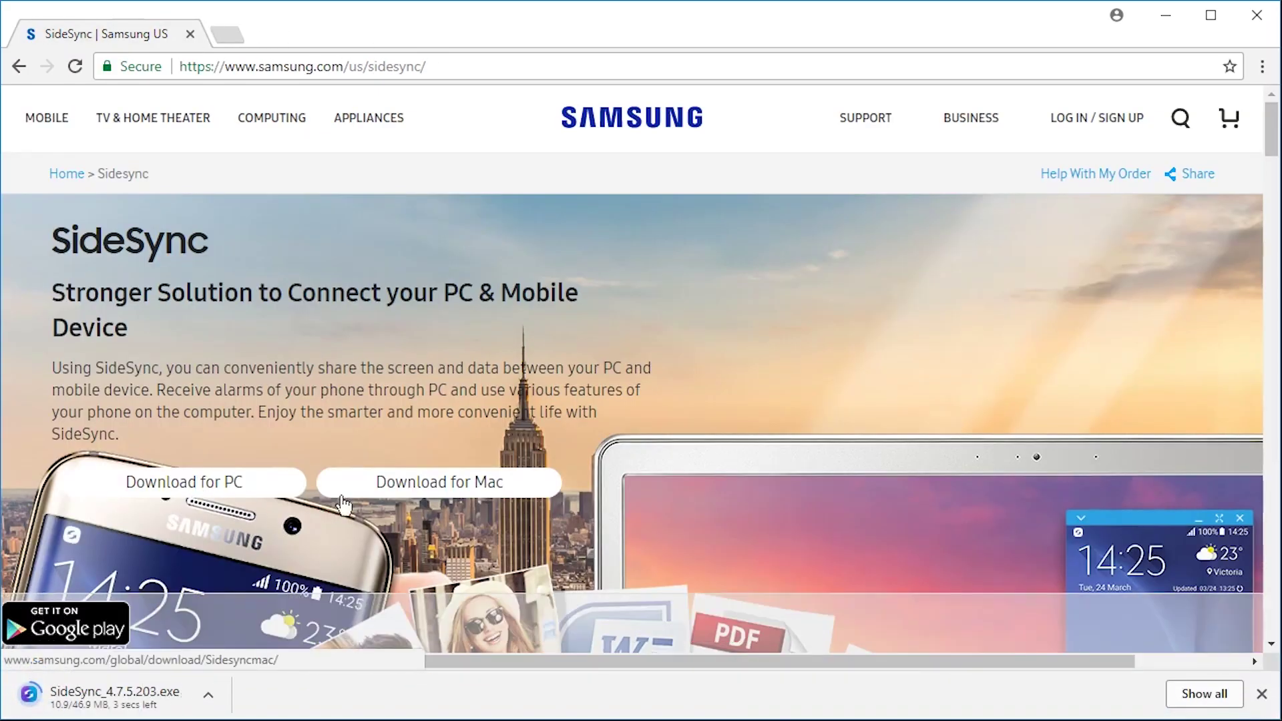
{"action": "scroll", "coordinate": [496, 504], "scroll_direction": "down", "scroll_amount": 10}
{"action": "scroll", "coordinate": [498, 501], "scroll_direction": "up", "scroll_amount": 5}
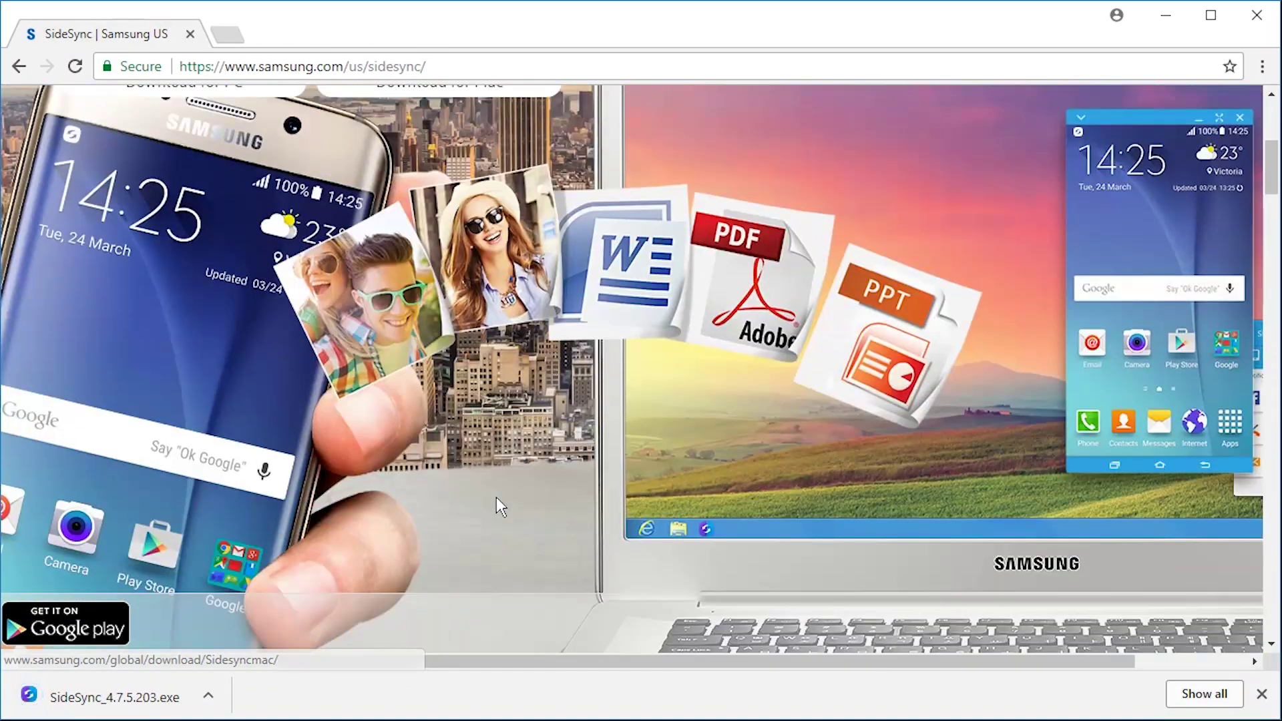
{"action": "scroll", "coordinate": [496, 496], "scroll_direction": "up", "scroll_amount": 6}
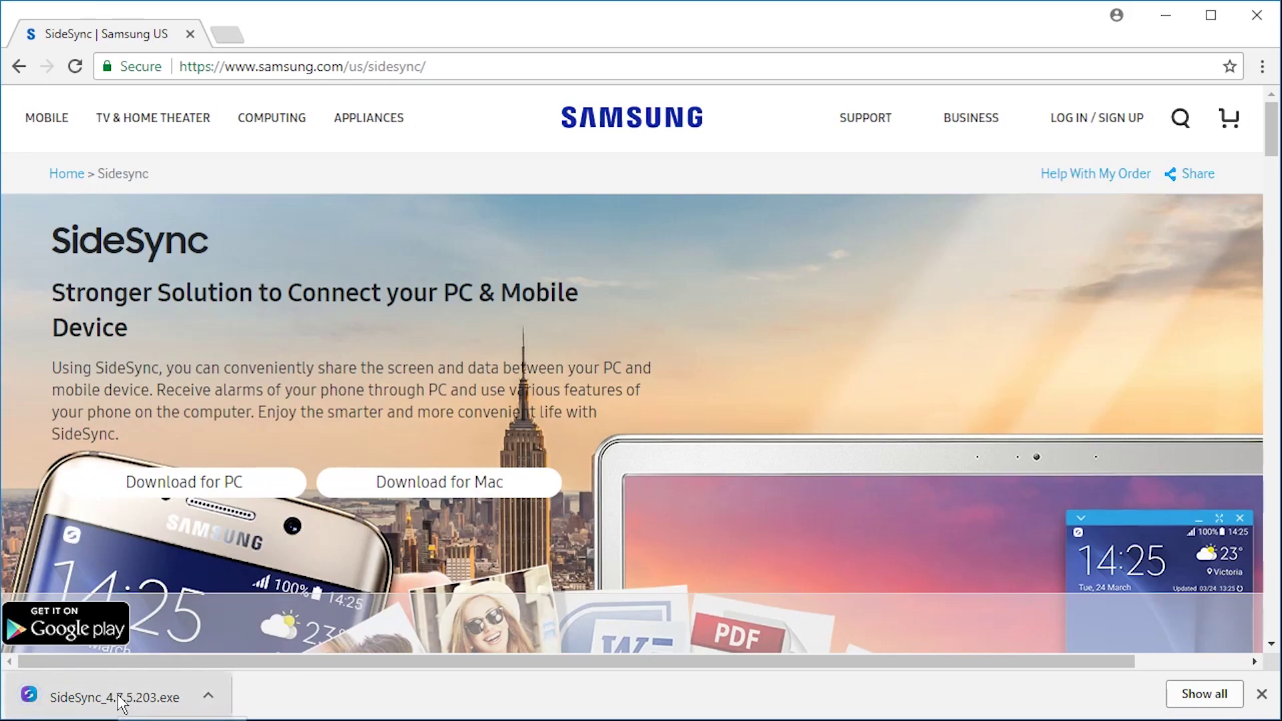
Step: Run the SideSync installer, allow it in User Account Control, and accept the licence terms
{"action": "left_click", "coordinate": [120, 702]}
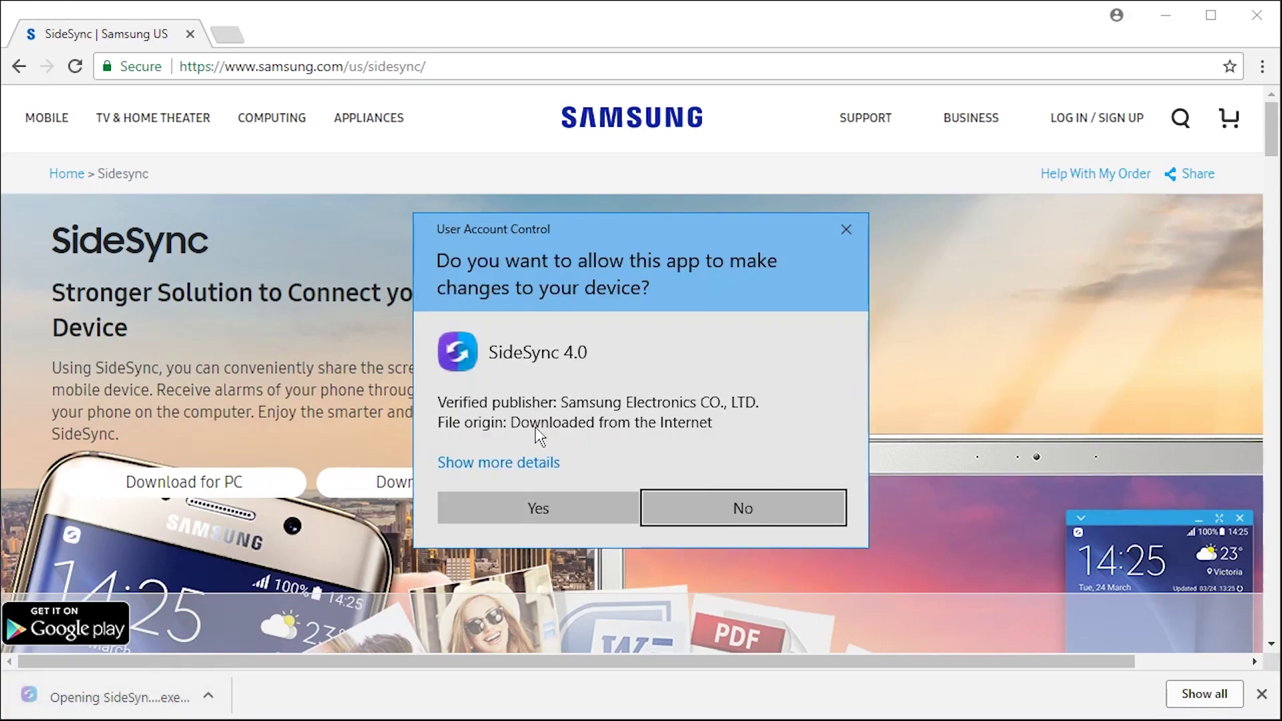
{"action": "left_click", "coordinate": [527, 500]}
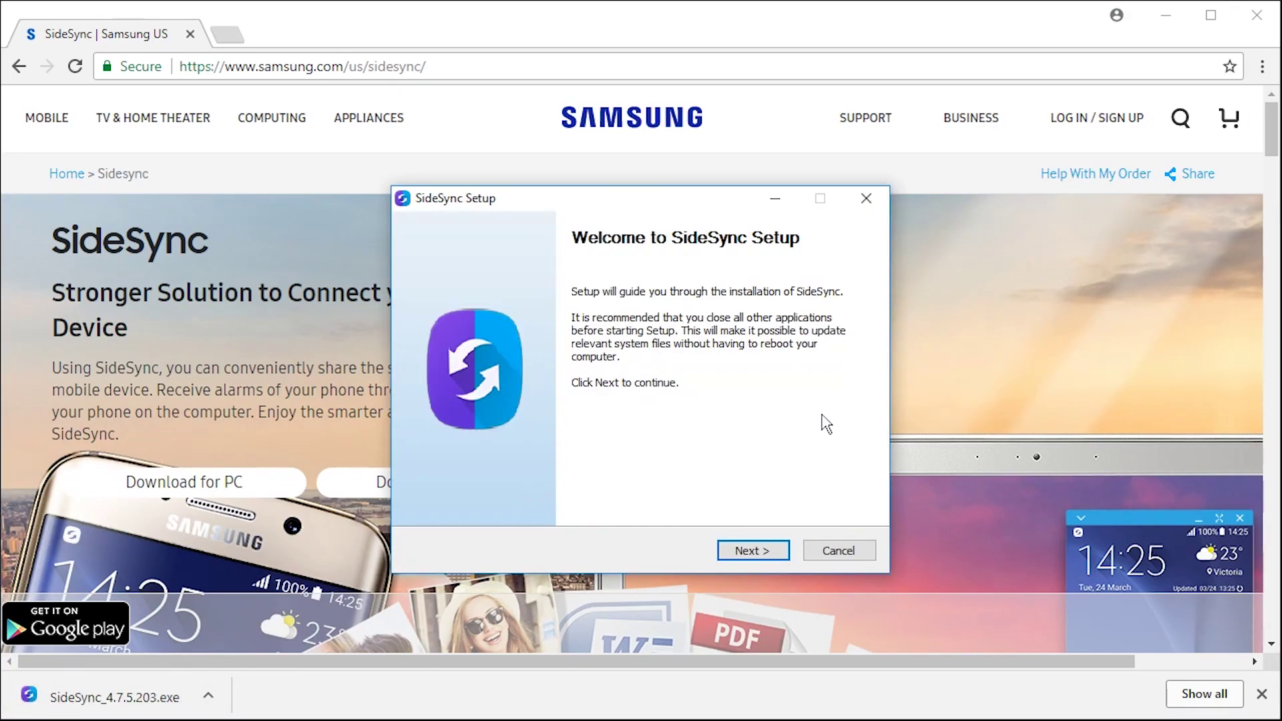
{"action": "left_click", "coordinate": [742, 555]}
{"action": "left_click", "coordinate": [646, 486]}
{"action": "left_click", "coordinate": [752, 547]}
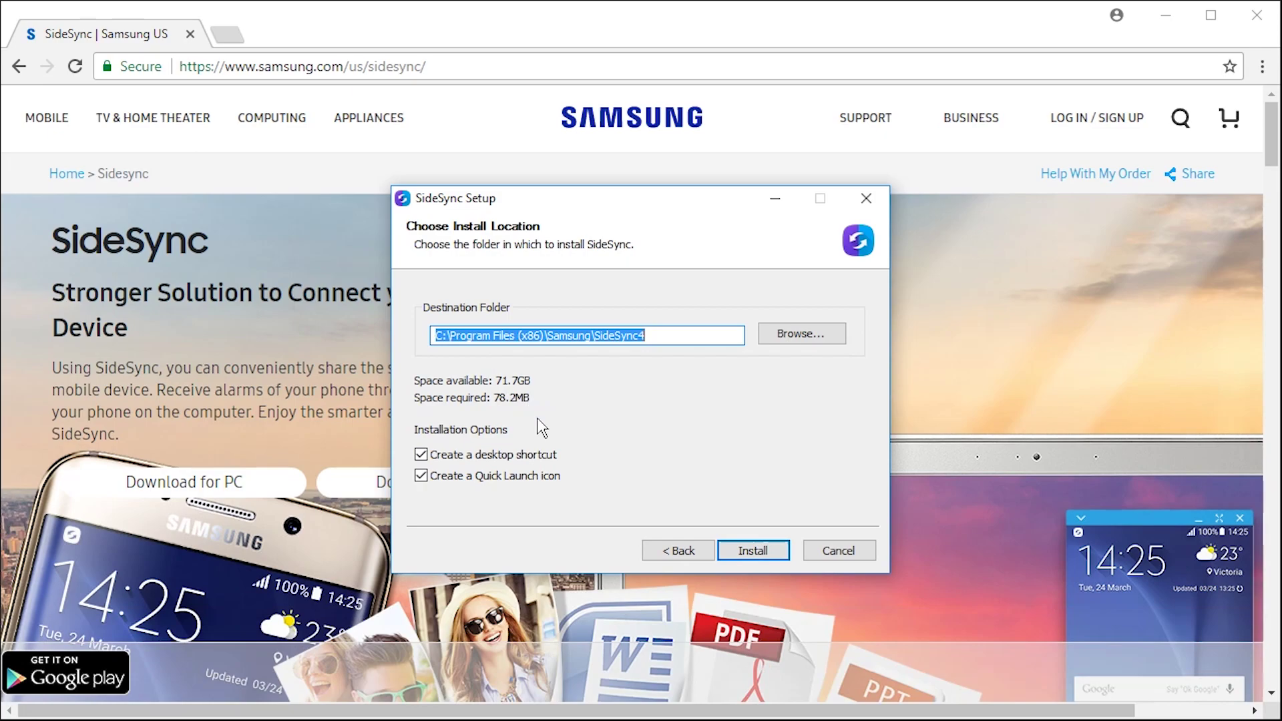
Step: Keep the desktop shortcut, skip the Quick Launch icon, and install SideSync
{"action": "left_click", "coordinate": [490, 455]}
{"action": "left_click", "coordinate": [503, 461]}
{"action": "left_click", "coordinate": [512, 475]}
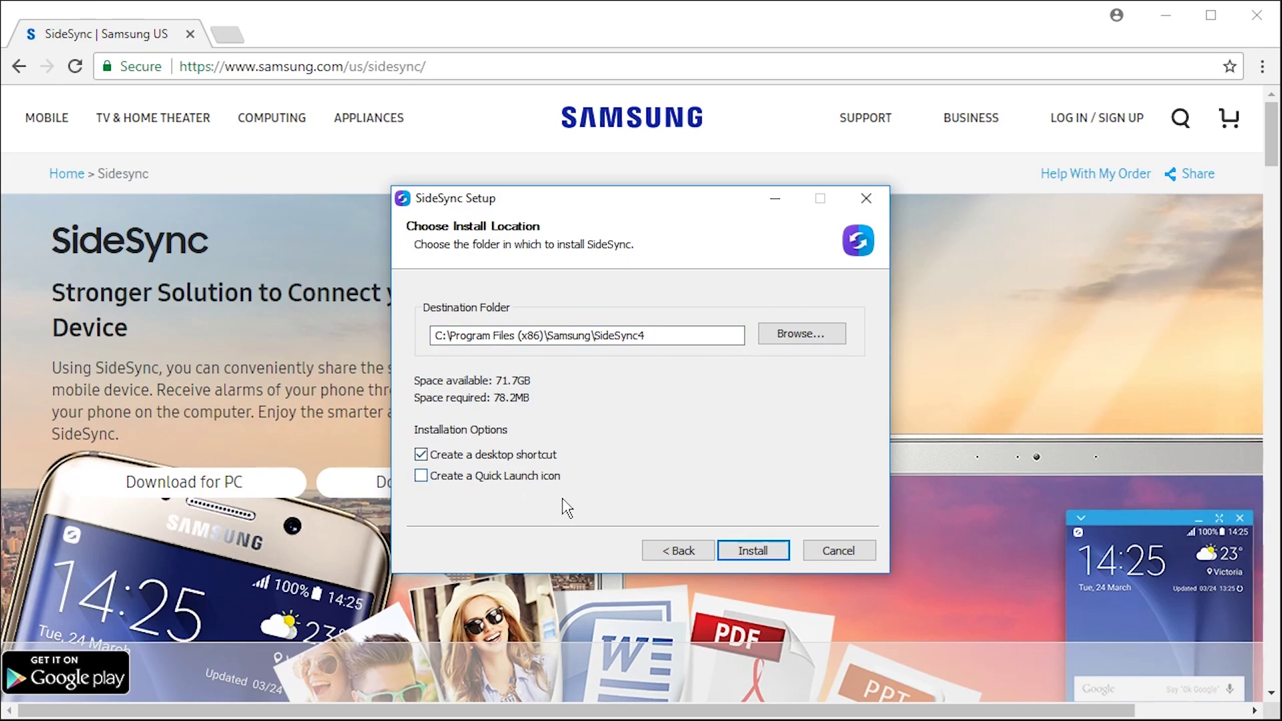
{"action": "left_click", "coordinate": [751, 553]}
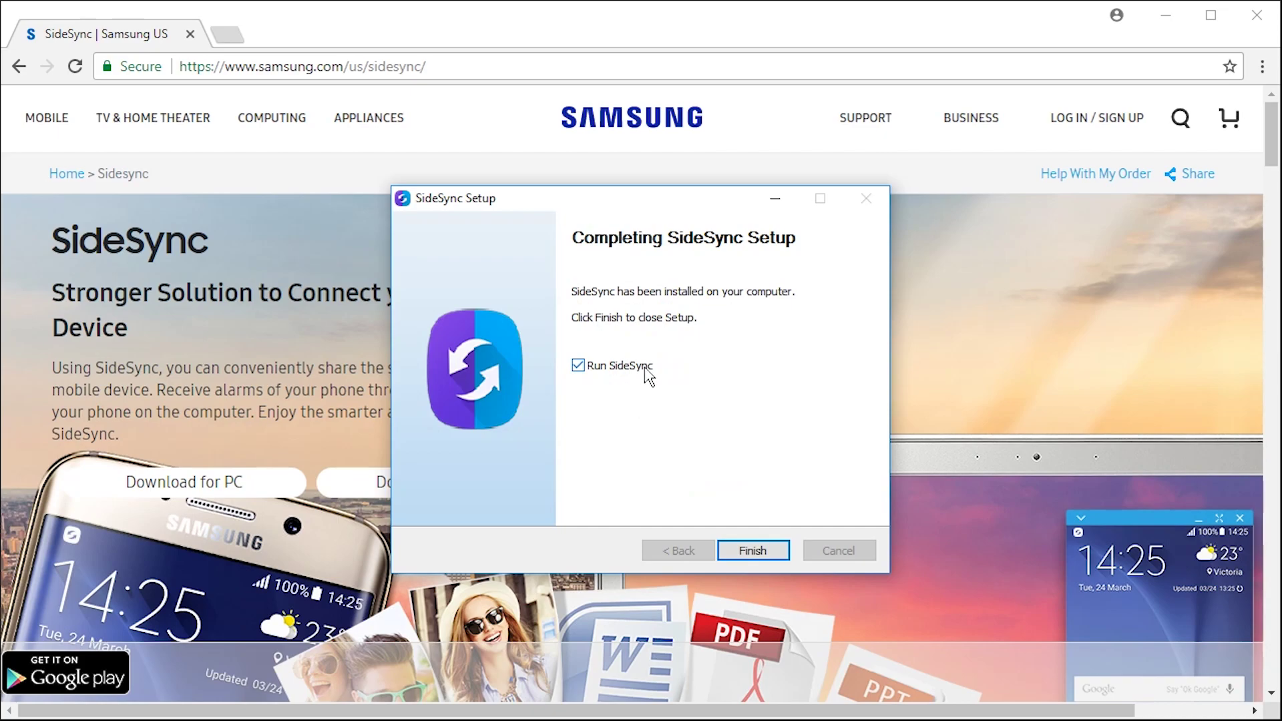
Step: Finish setup without launching SideSync, restore Chrome to a smaller window, and centre the SideSync window
{"action": "left_click", "coordinate": [590, 369]}
{"action": "left_click", "coordinate": [750, 552]}
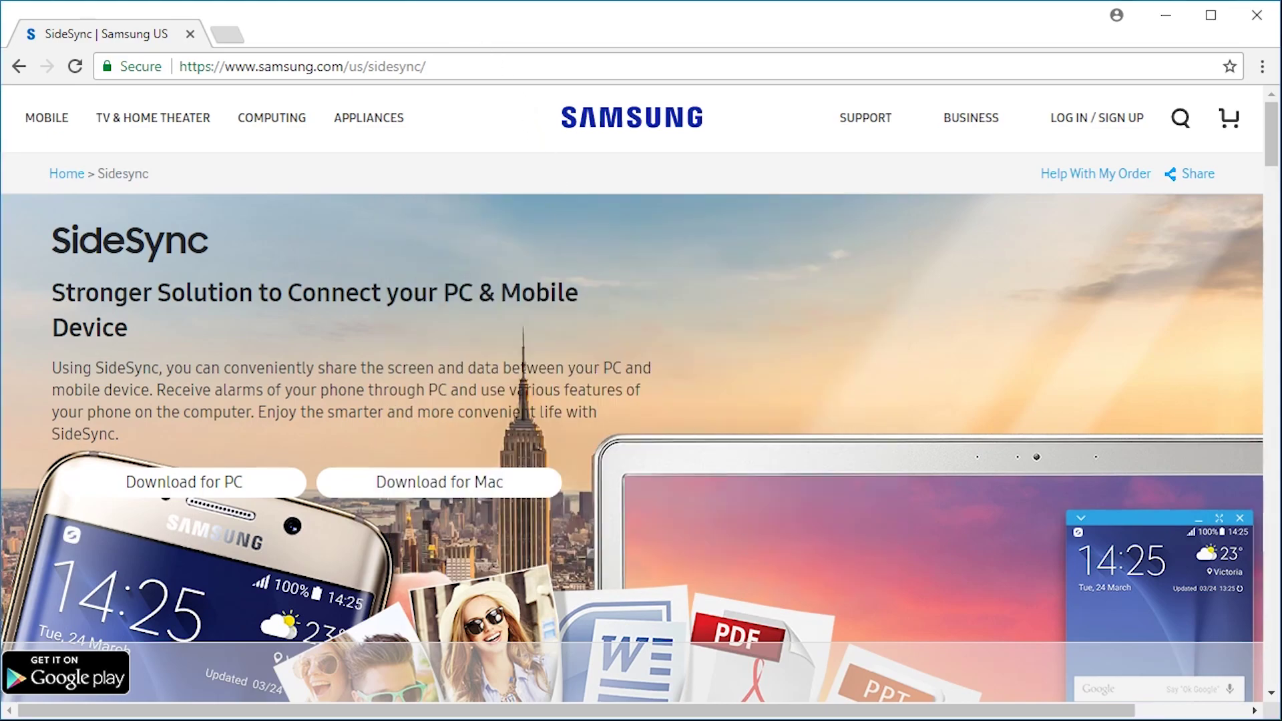
{"action": "double_click", "coordinate": [57, 14]}
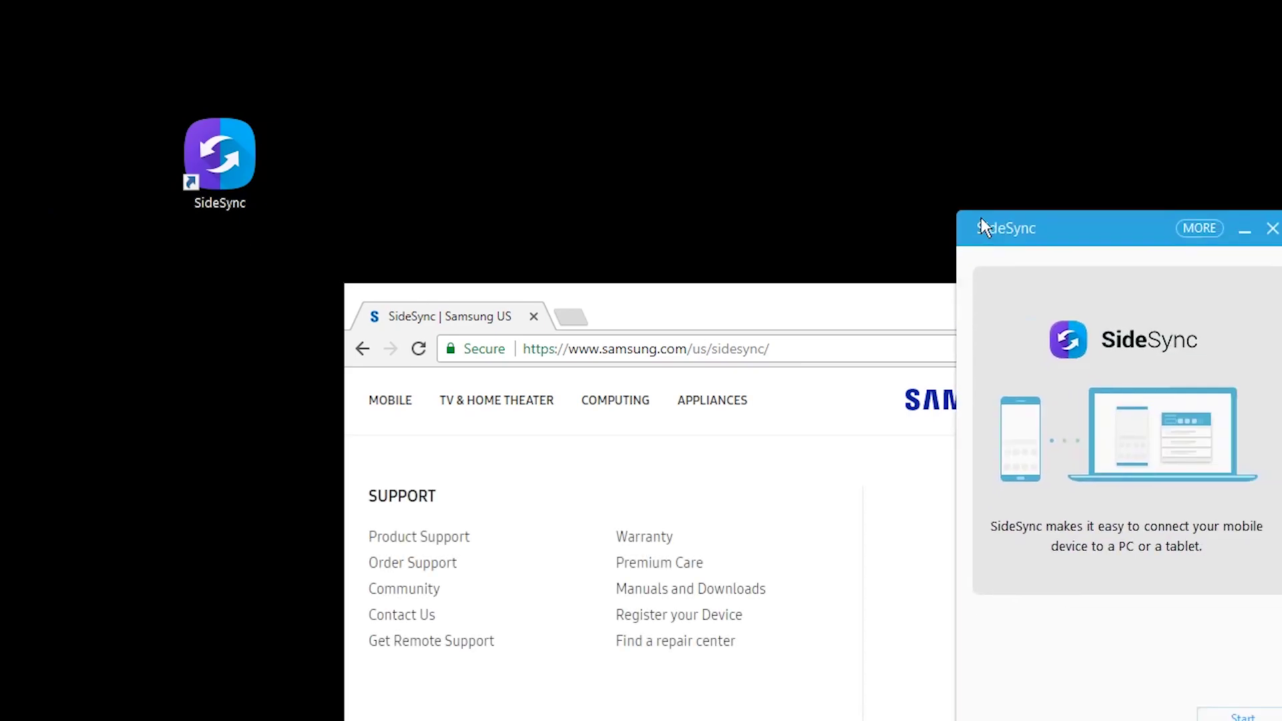
{"action": "left_click_drag", "start_coordinate": [934, 209], "coordinate": [633, 113]}
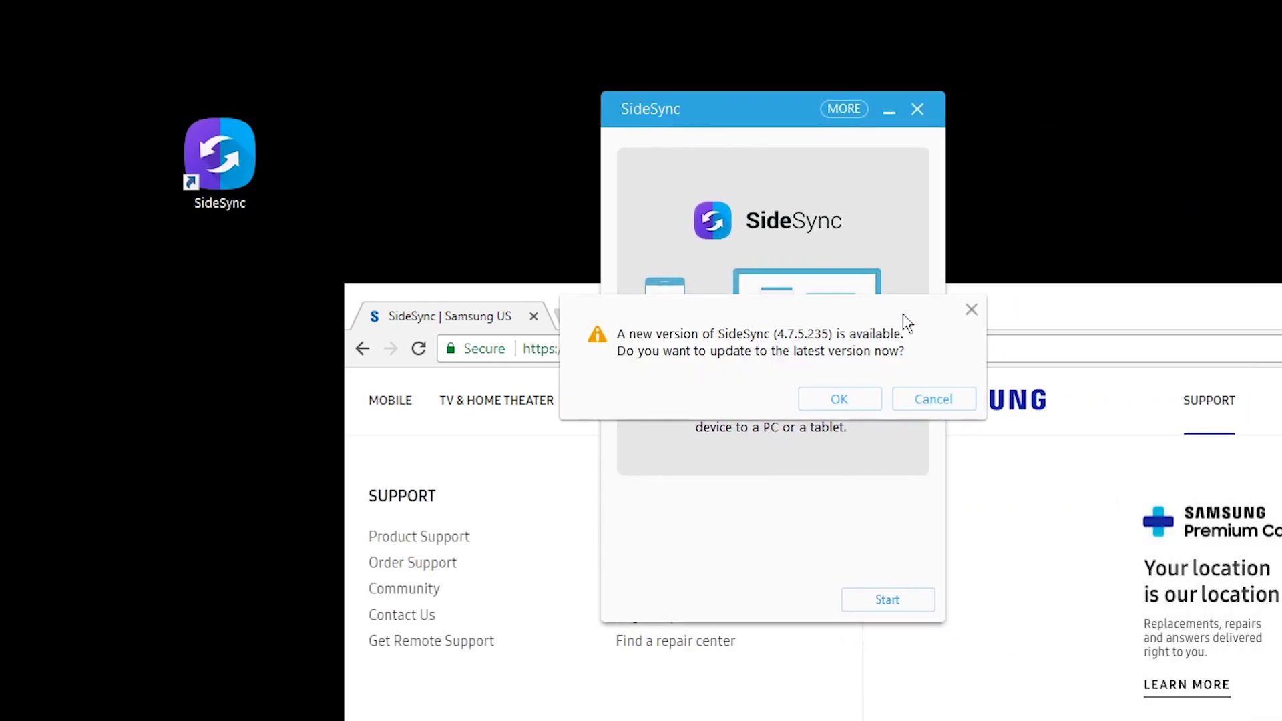
{"action": "left_click", "coordinate": [971, 309]}
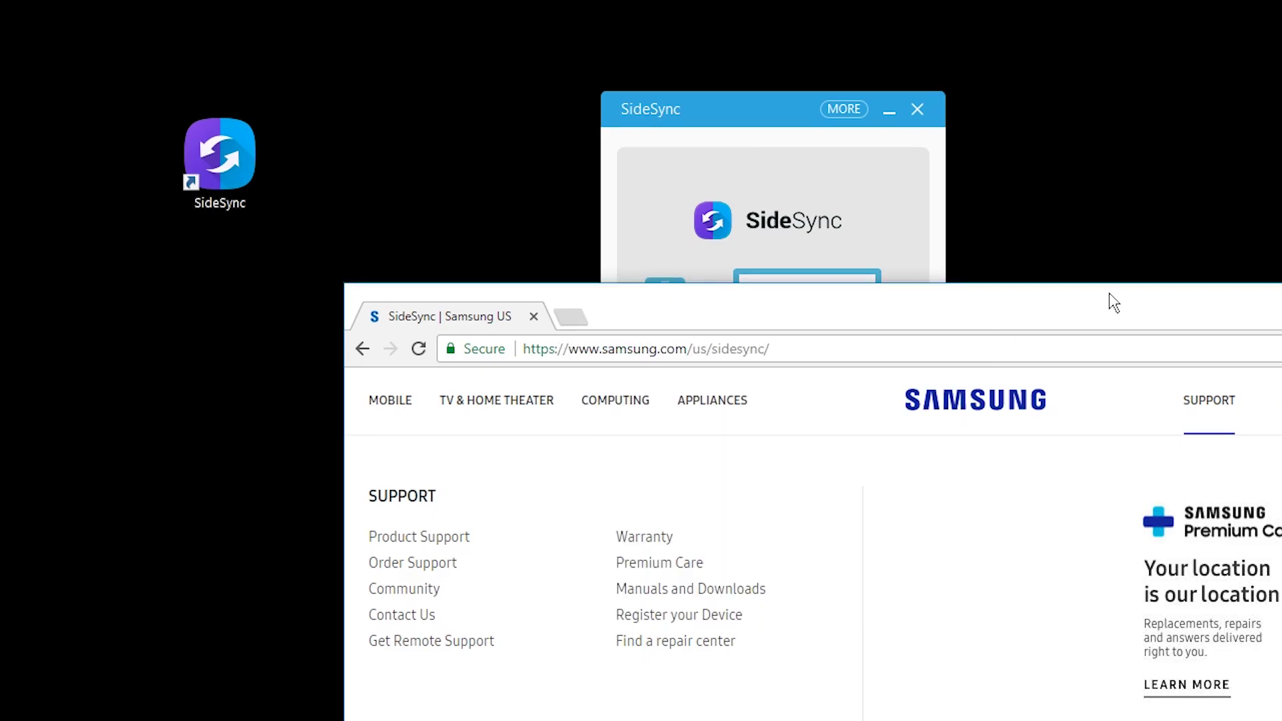
Step: Move and minimize Chrome, bring SideSync's update prompt forward, and close File Explorer
{"action": "left_click_drag", "start_coordinate": [1088, 287], "coordinate": [841, 71]}
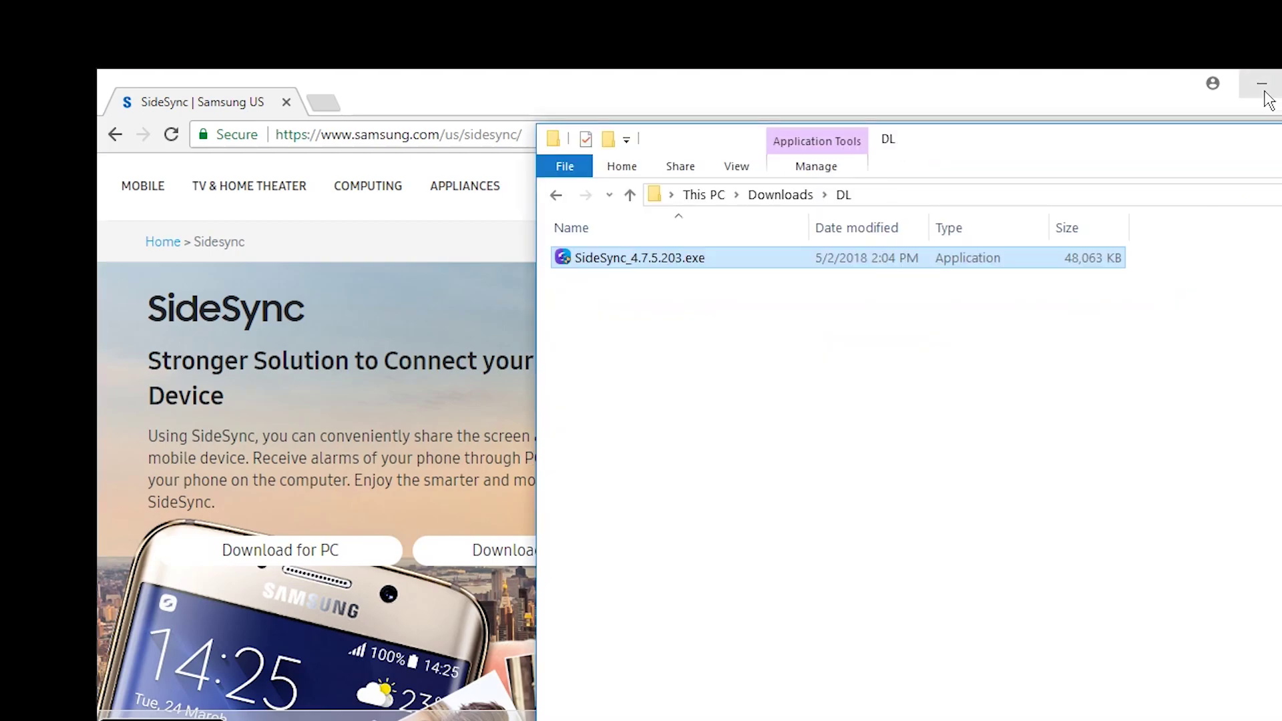
{"action": "left_click", "coordinate": [1262, 83]}
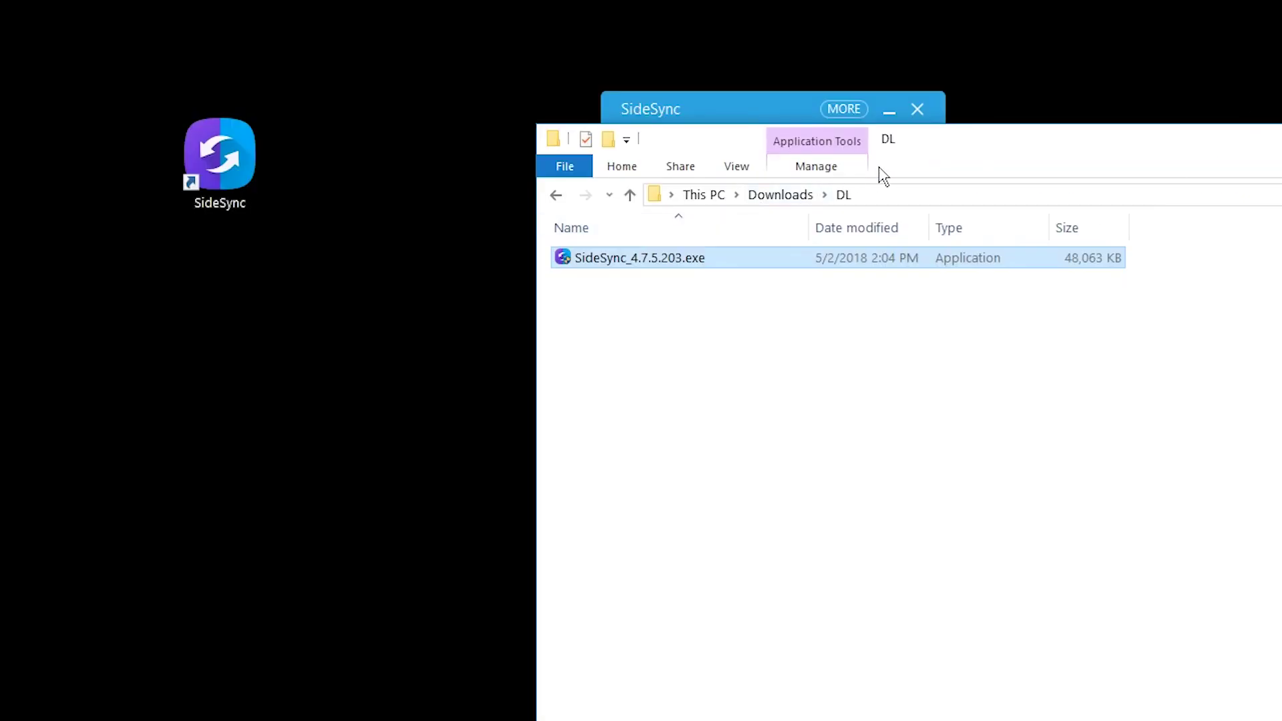
{"action": "left_click", "coordinate": [688, 119]}
{"action": "left_click_drag", "start_coordinate": [1098, 155], "coordinate": [913, 398]}
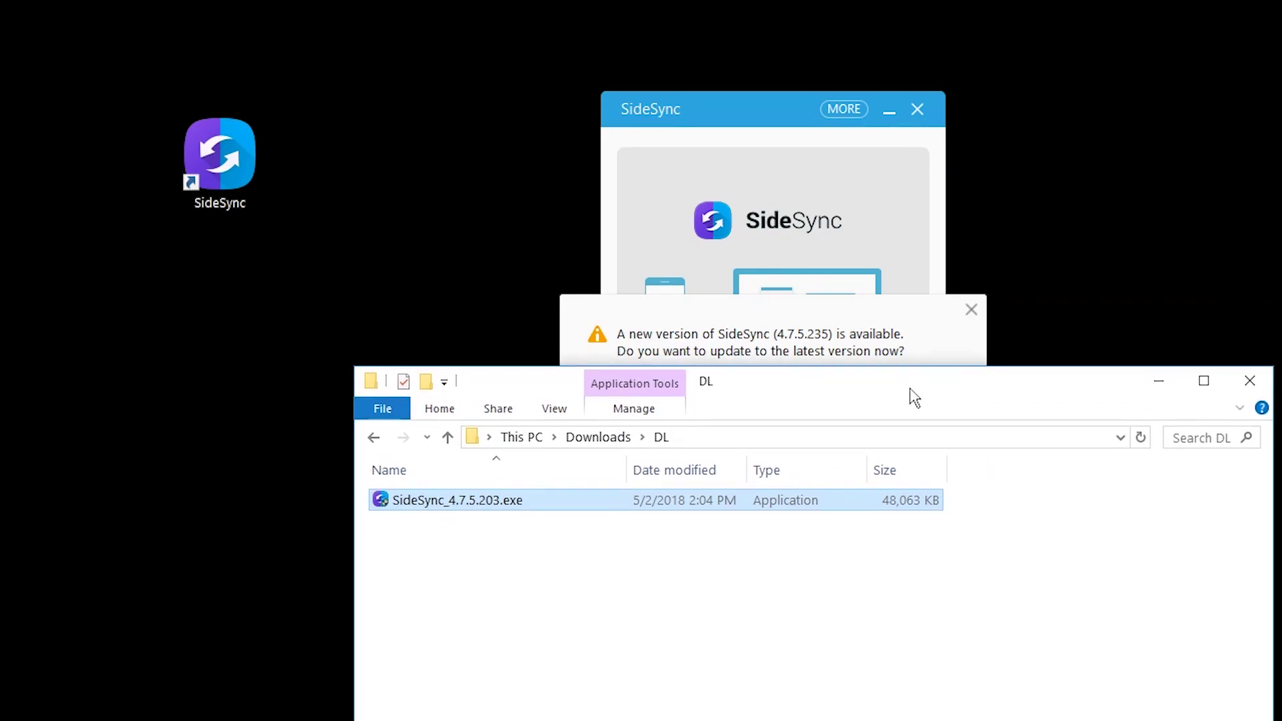
{"action": "left_click", "coordinate": [1250, 381]}
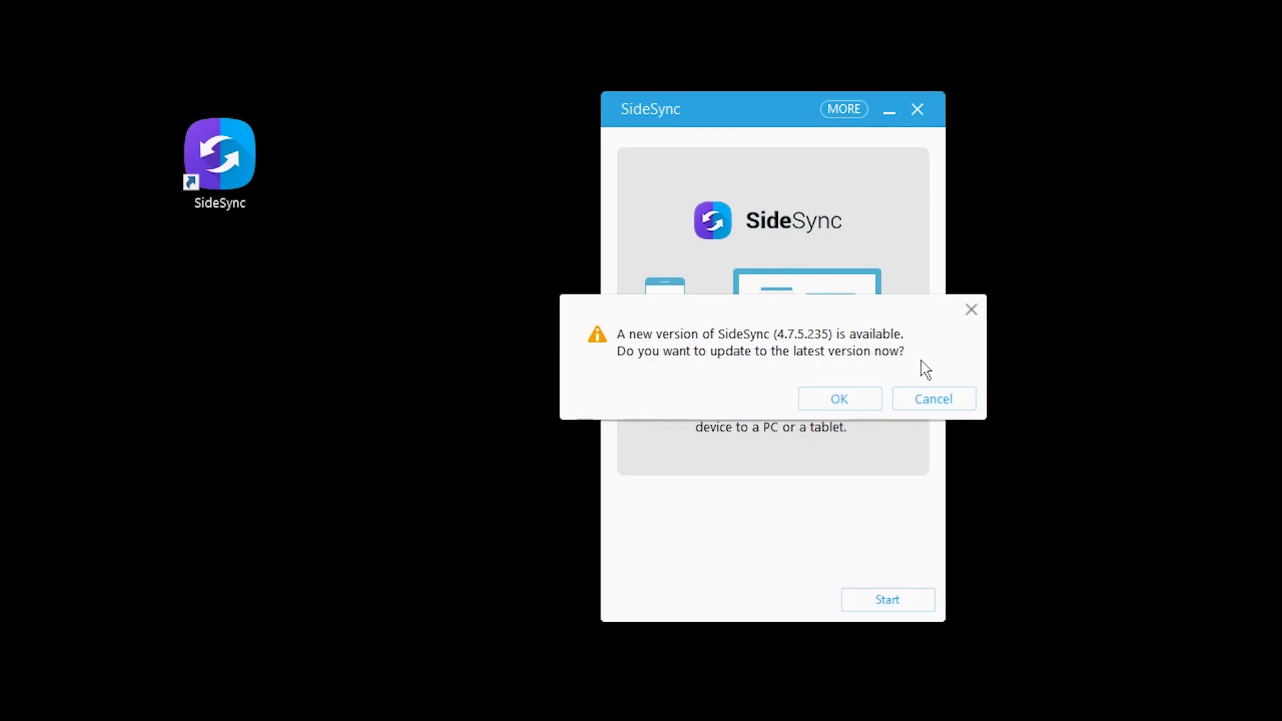
Step: Accept the update to SideSync 4.7.5.235 and allow the updater in User Account Control
{"action": "left_click", "coordinate": [863, 395]}
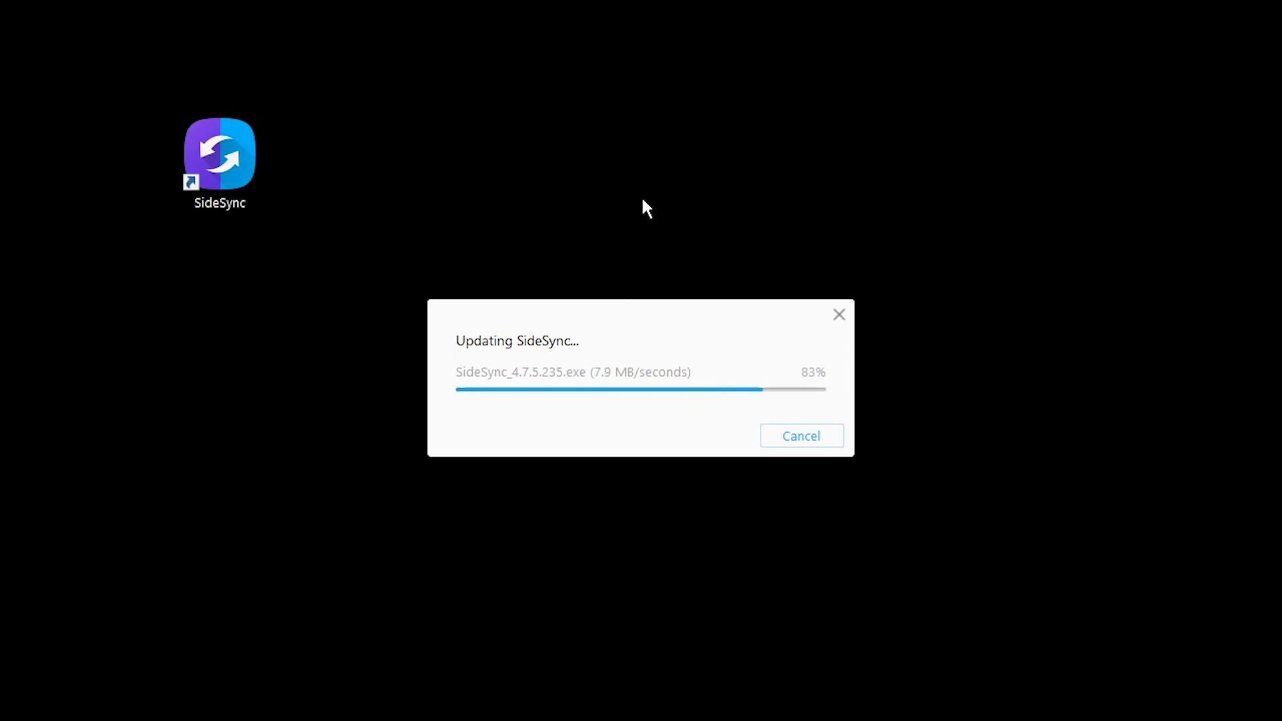
{"action": "left_click", "coordinate": [535, 502]}
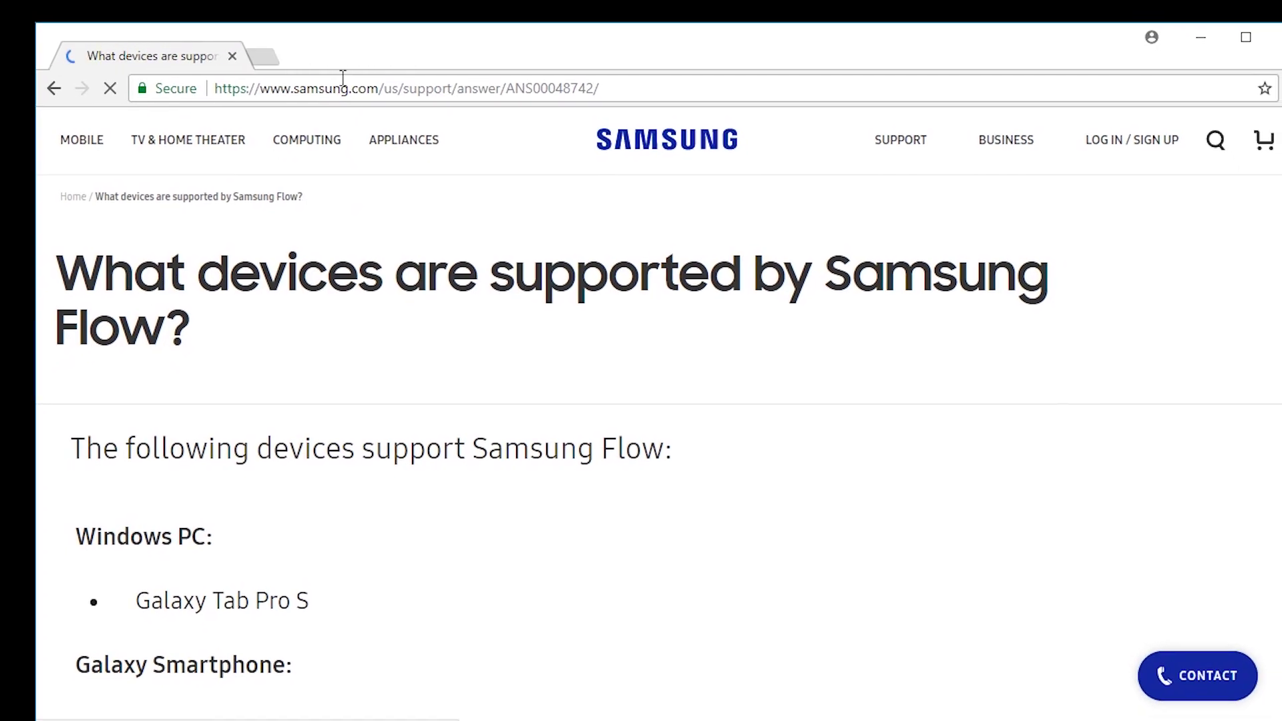
Step: Scroll the Samsung Flow support page to the Galaxy Smartphone list and select the S9 entry
{"action": "scroll", "coordinate": [412, 401], "scroll_direction": "down", "scroll_amount": 3}
{"action": "scroll", "coordinate": [401, 403], "scroll_direction": "down", "scroll_amount": 3}
{"action": "scroll", "coordinate": [384, 406], "scroll_direction": "up", "scroll_amount": 3}
{"action": "scroll", "coordinate": [383, 406], "scroll_direction": "down", "scroll_amount": 3}
{"action": "left_click_drag", "start_coordinate": [278, 527], "coordinate": [94, 206]}
{"action": "left_click", "coordinate": [222, 294]}
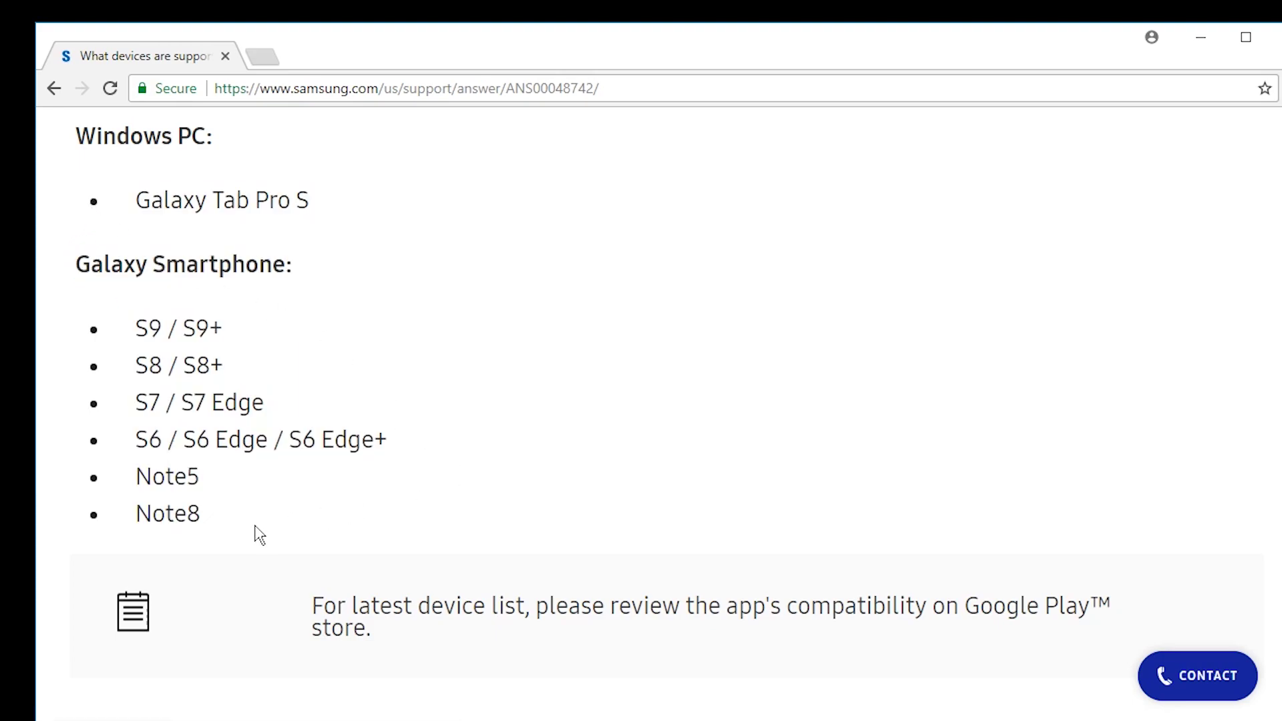
{"action": "triple_click", "coordinate": [151, 315]}
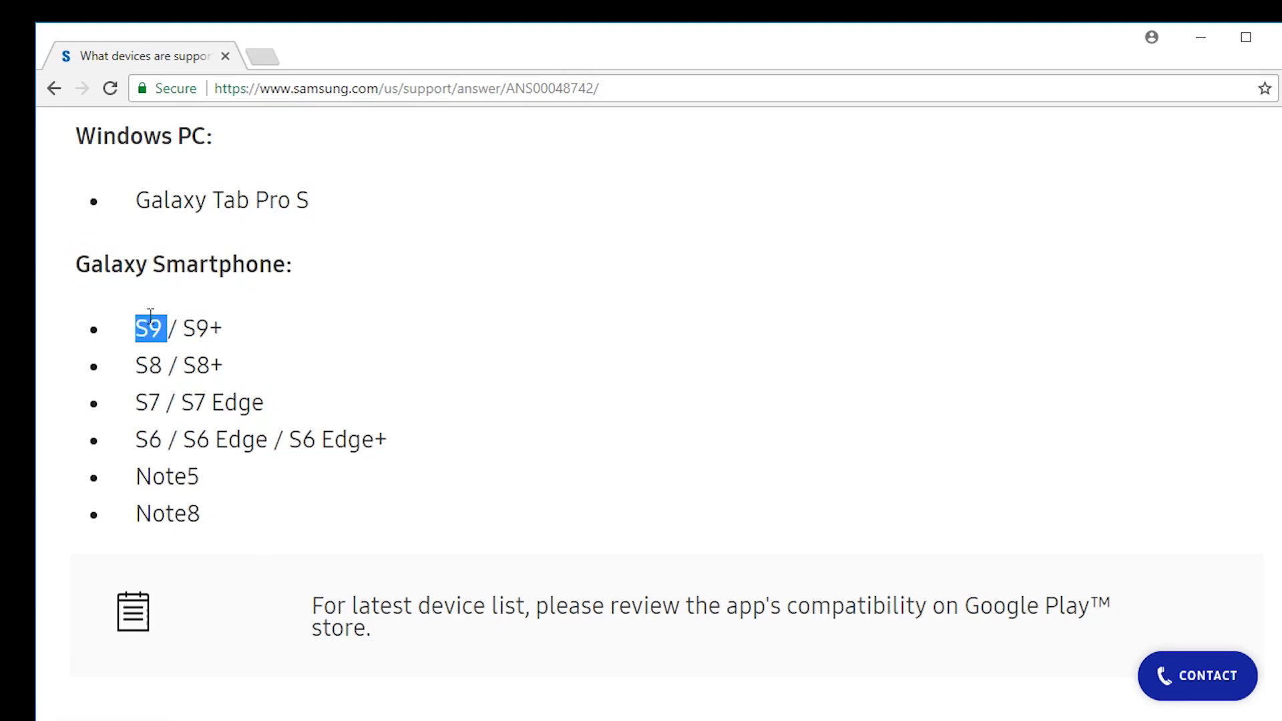
{"action": "double_click", "coordinate": [153, 331]}
{"action": "left_click", "coordinate": [322, 331]}
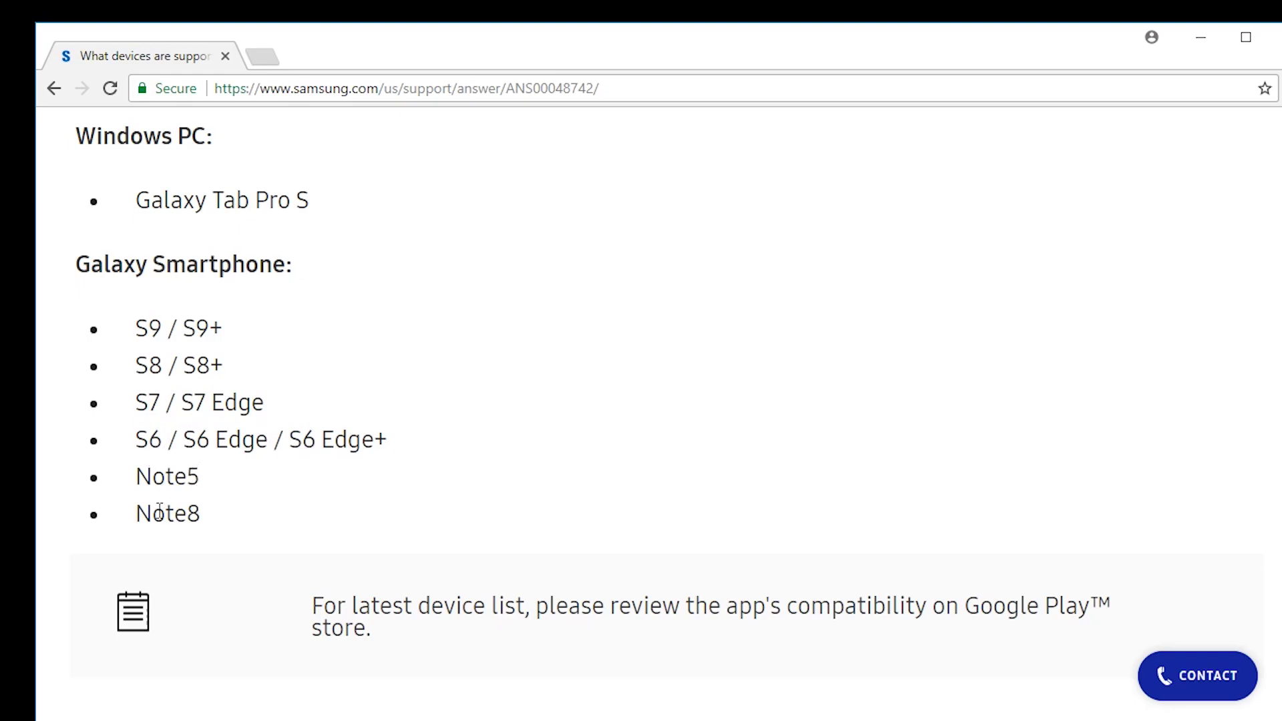
{"action": "scroll", "coordinate": [835, 358], "scroll_direction": "up", "scroll_amount": 6}
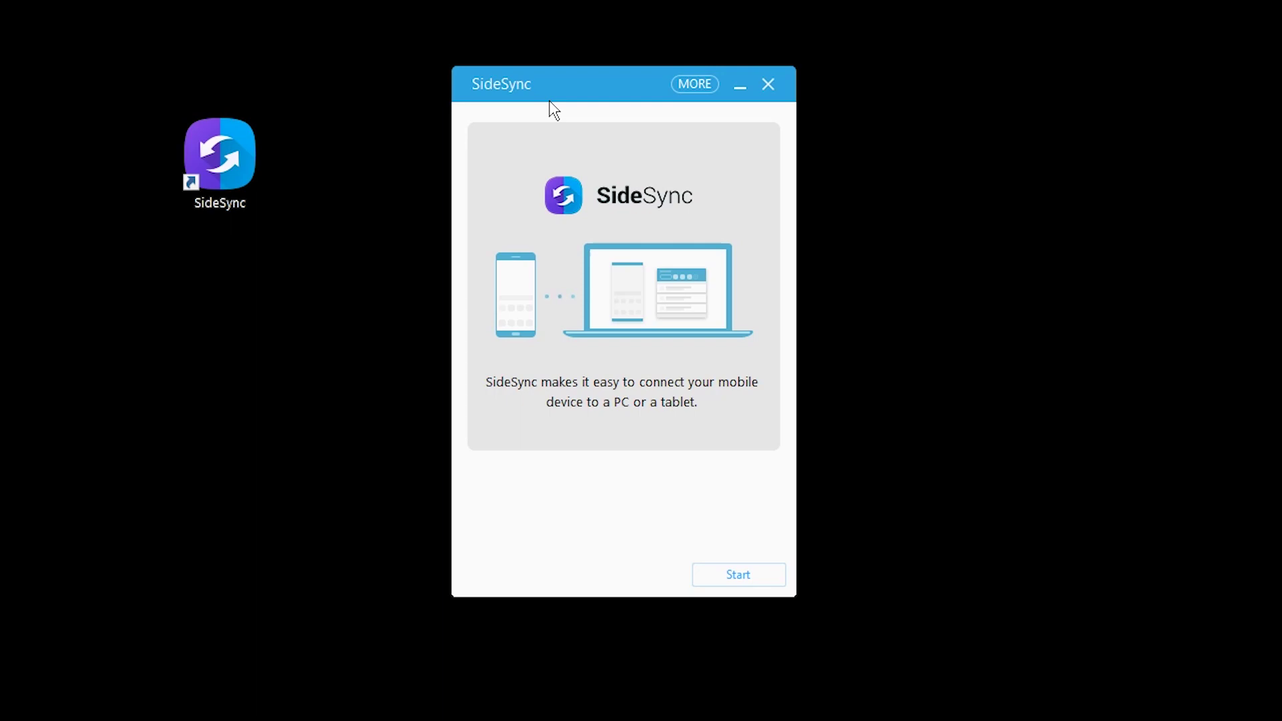
Step: Start SideSync's device connection so the three connection steps are listed
{"action": "left_click", "coordinate": [761, 579]}
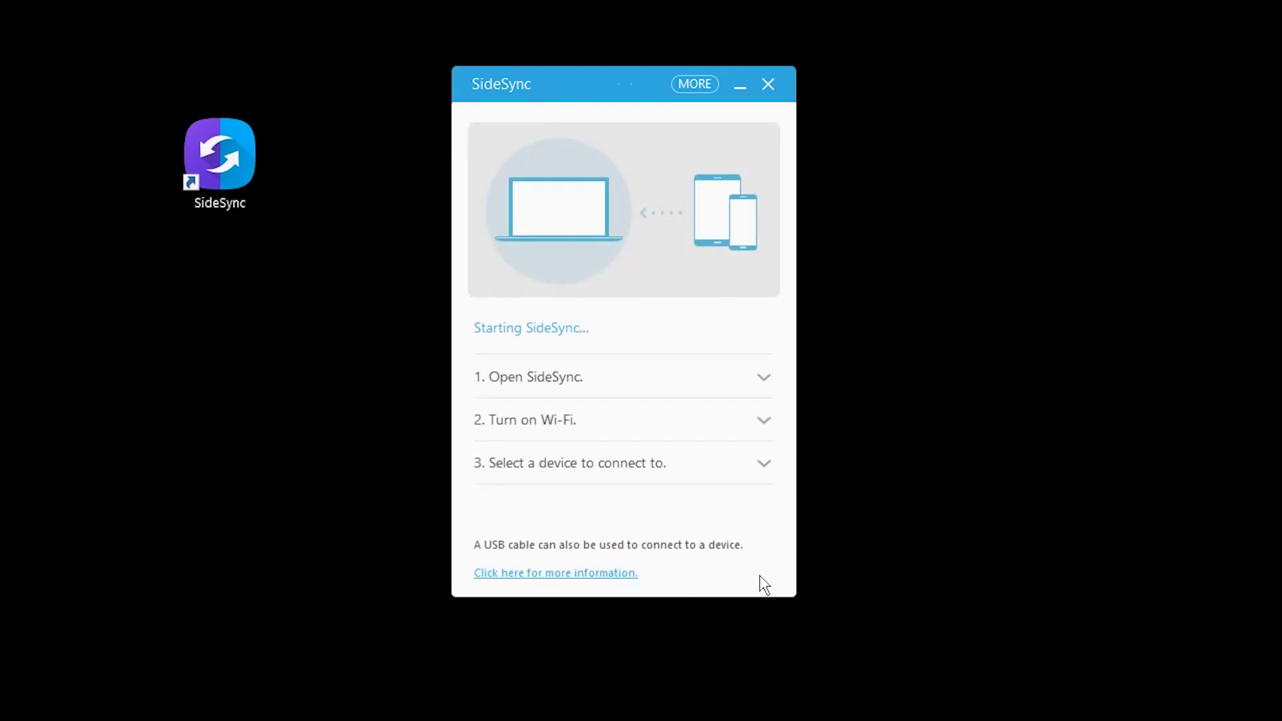
Step: Expand the 'Open SideSync' step, then confirm the pairing passkey after plugging in the phone over USB
{"action": "left_click", "coordinate": [710, 377]}
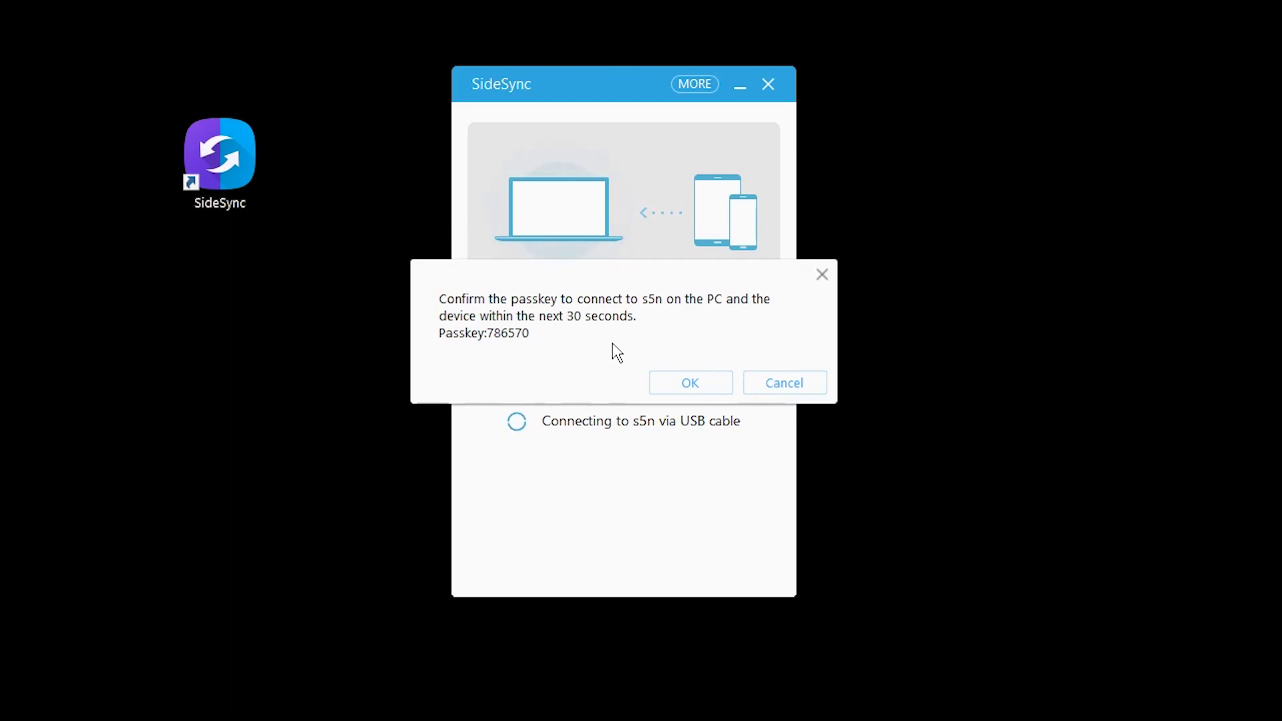
{"action": "left_click", "coordinate": [680, 390]}
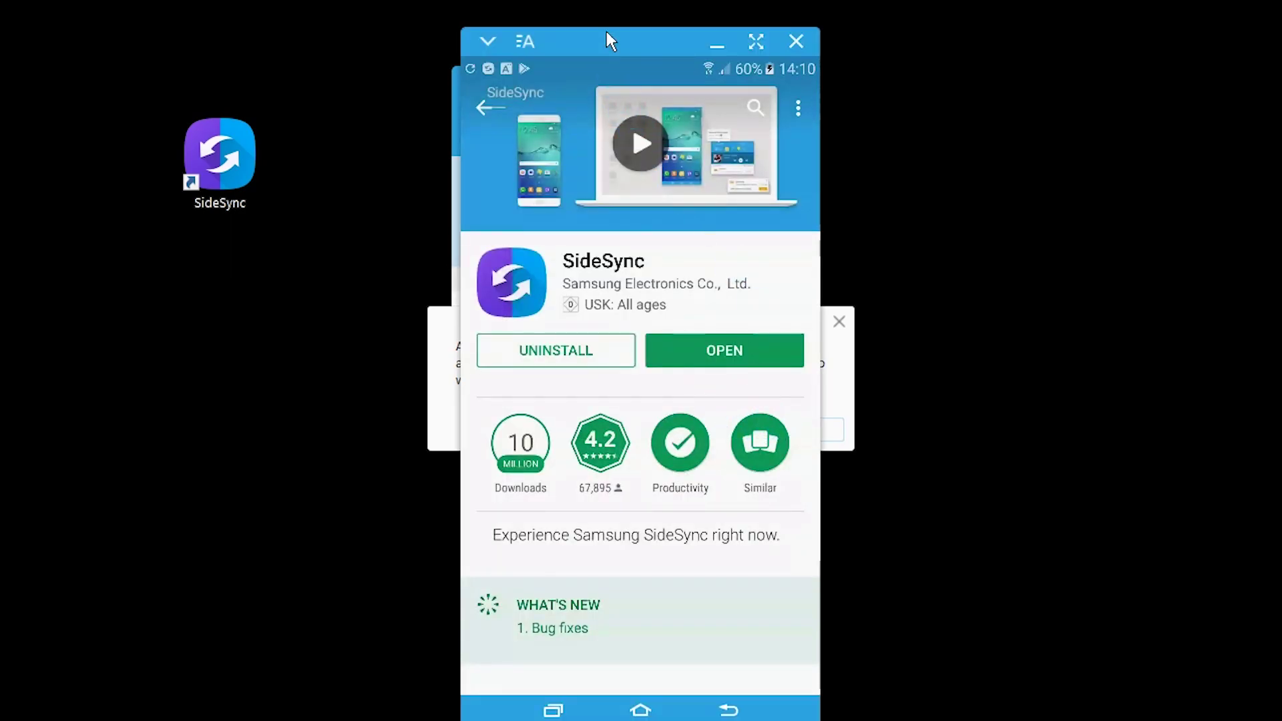
Step: Move the permissions notice aside and back, and shift the phone mirror right to reveal the dashboard
{"action": "left_click", "coordinate": [851, 365]}
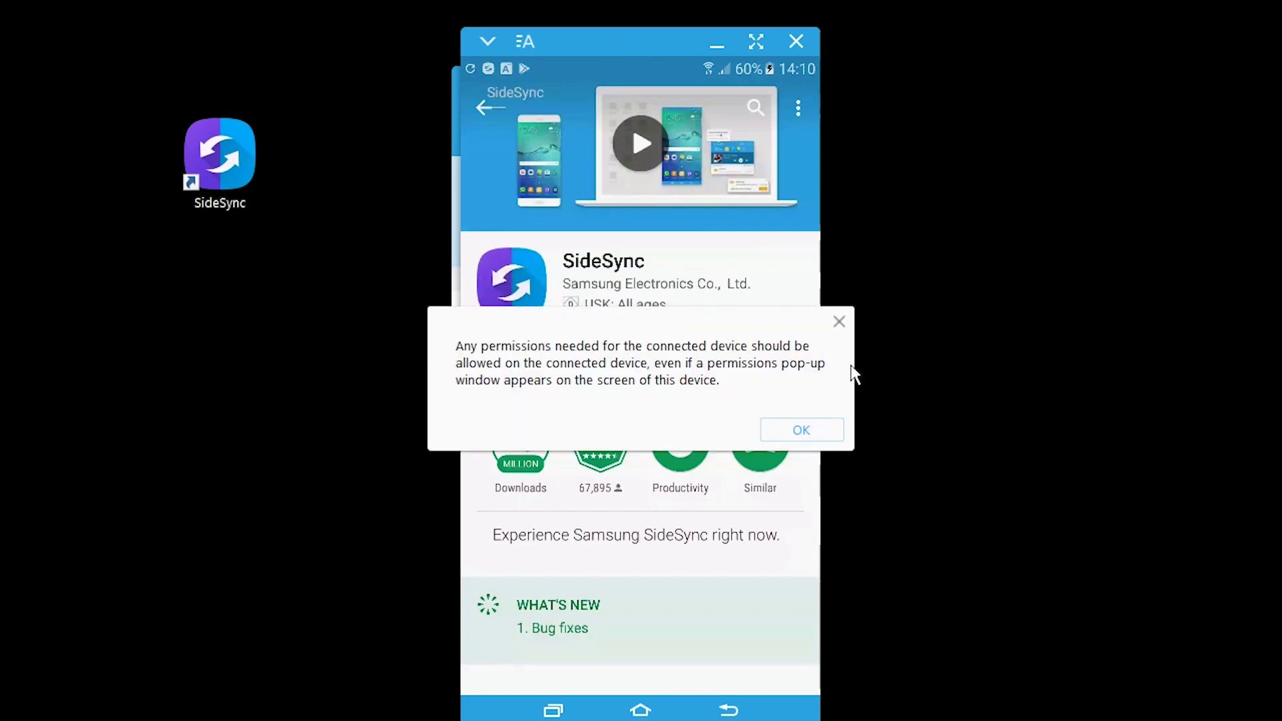
{"action": "left_click_drag", "start_coordinate": [753, 338], "coordinate": [1278, 314]}
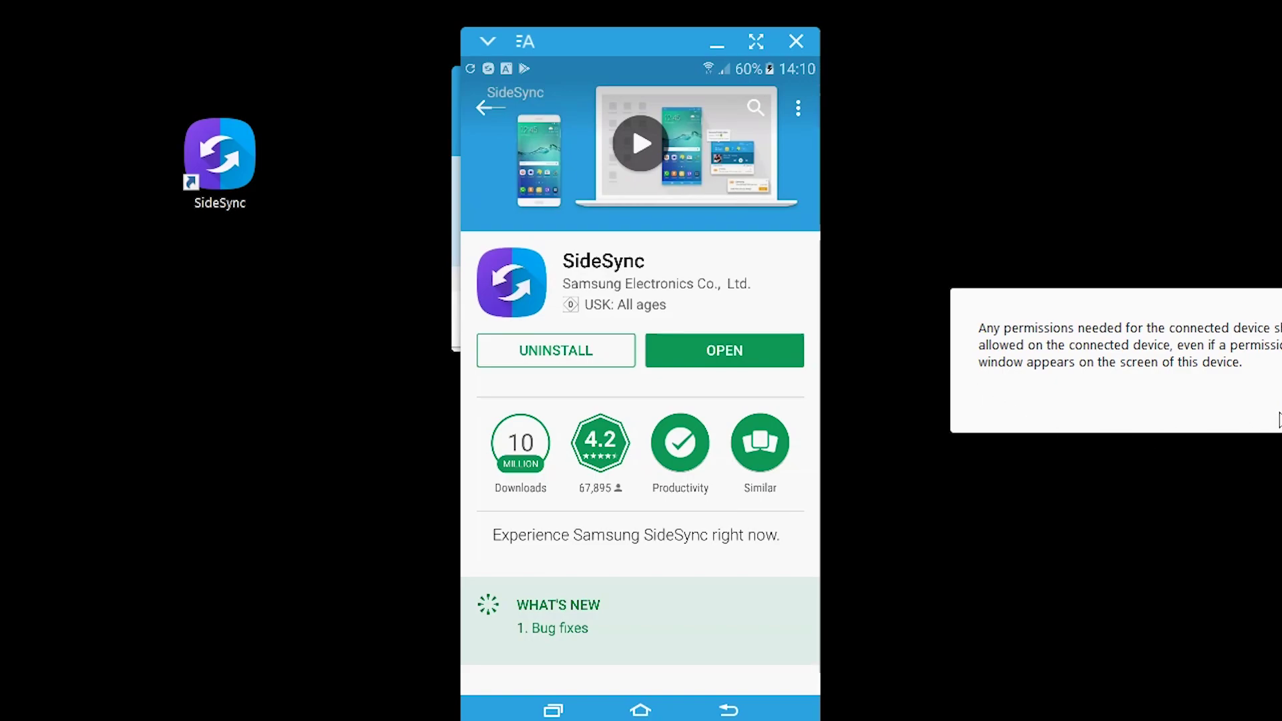
{"action": "left_click_drag", "start_coordinate": [1195, 336], "coordinate": [835, 352]}
{"action": "left_click_drag", "start_coordinate": [606, 38], "coordinate": [883, 53]}
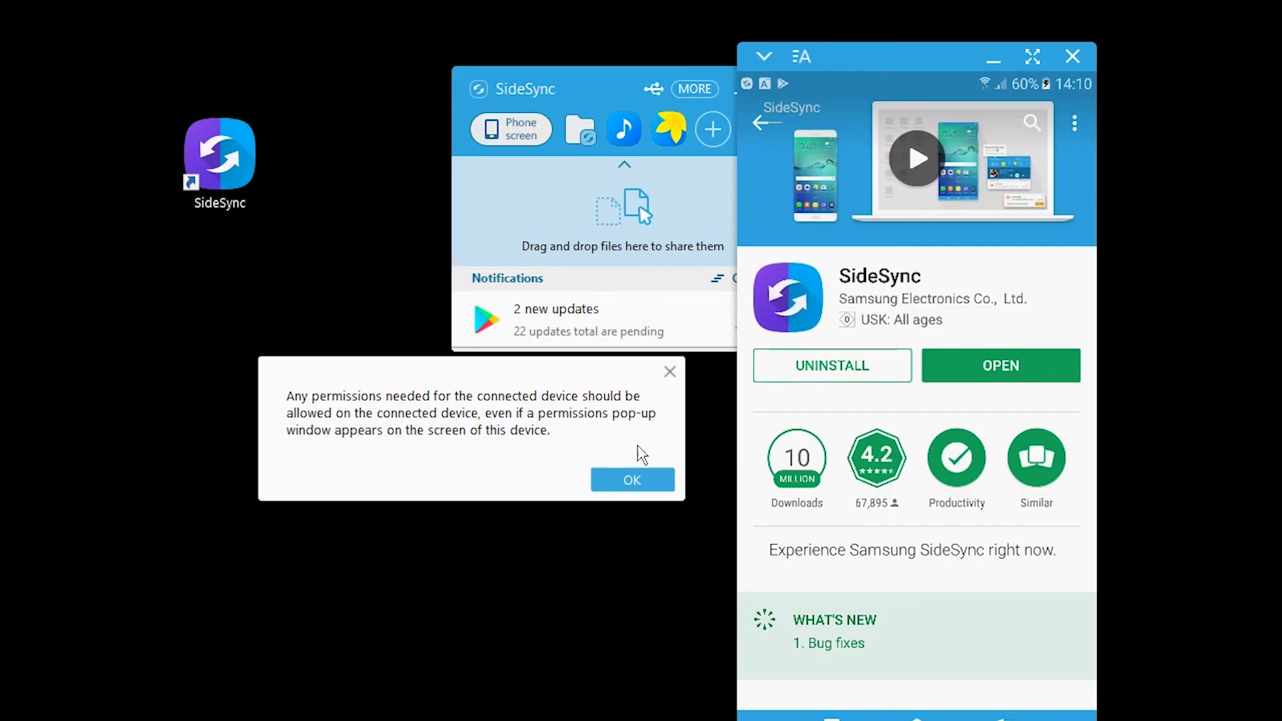
Step: Dismiss the permissions notice, resize the dashboard, clear '2 new updates', and show the phone's home screen
{"action": "left_click", "coordinate": [623, 479]}
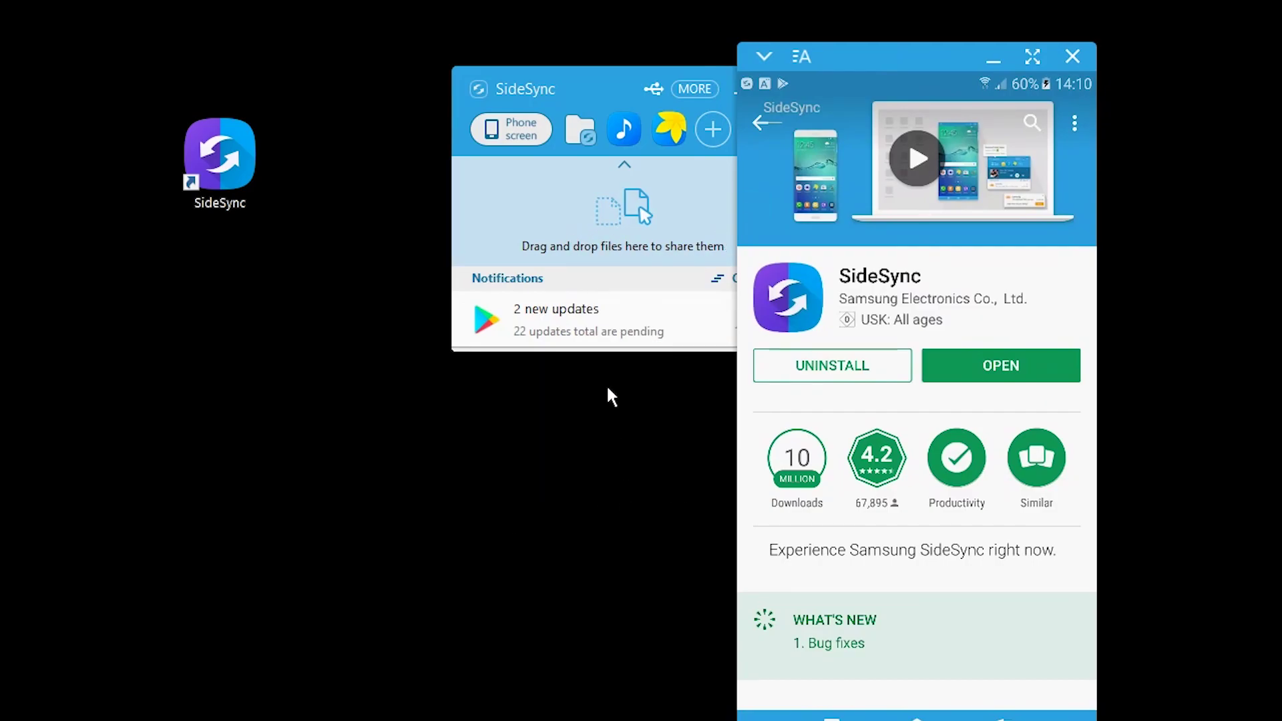
{"action": "left_click_drag", "start_coordinate": [587, 96], "coordinate": [403, 73]}
{"action": "left_click_drag", "start_coordinate": [588, 327], "coordinate": [553, 386]}
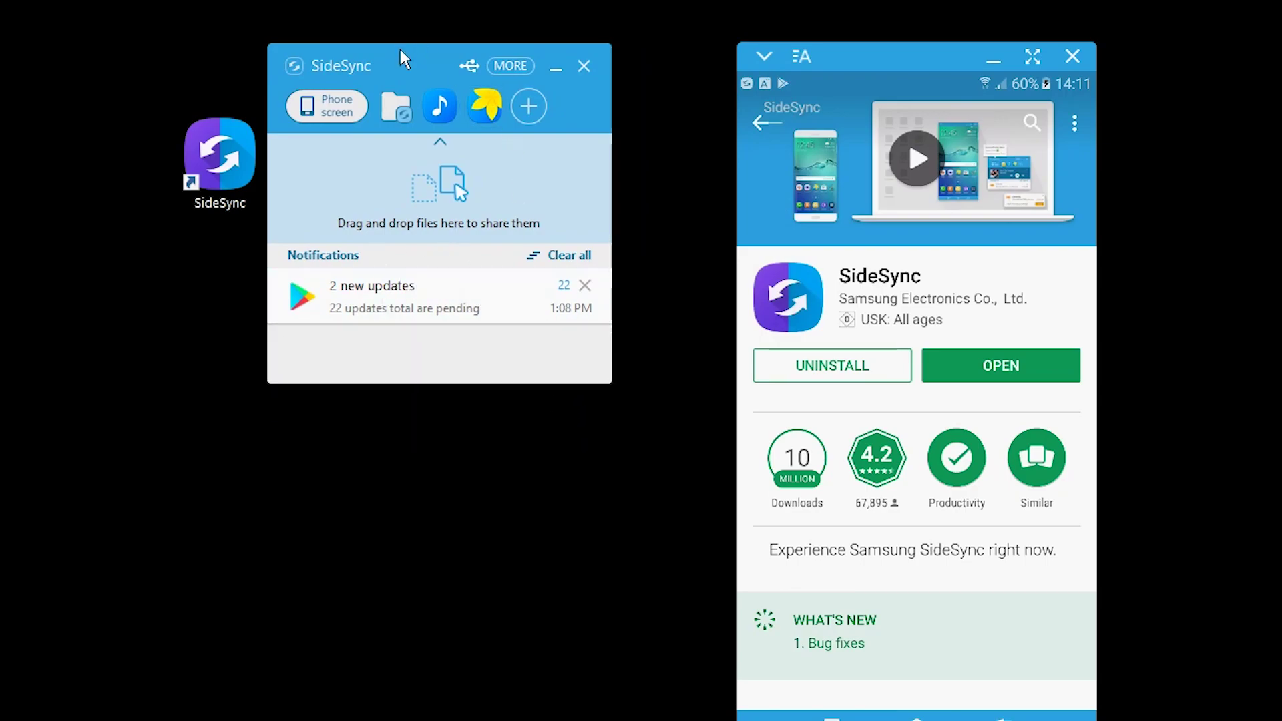
{"action": "left_click", "coordinate": [404, 311]}
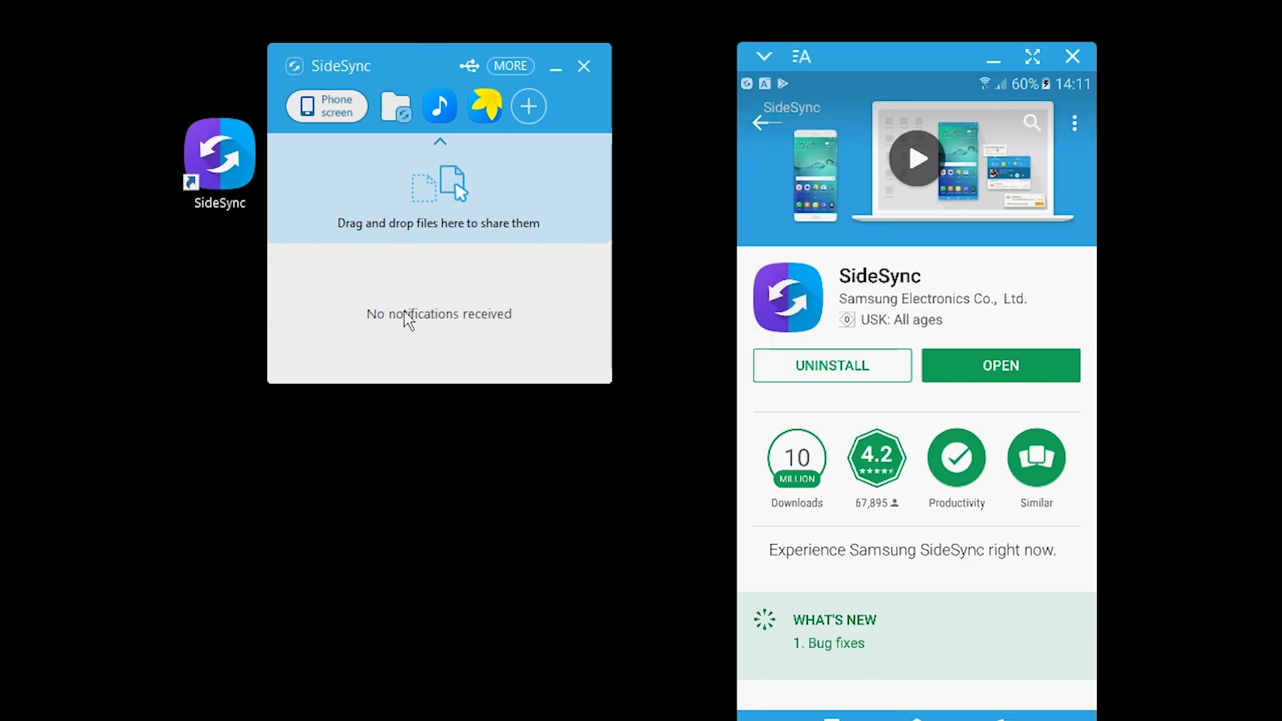
{"action": "left_click", "coordinate": [324, 104]}
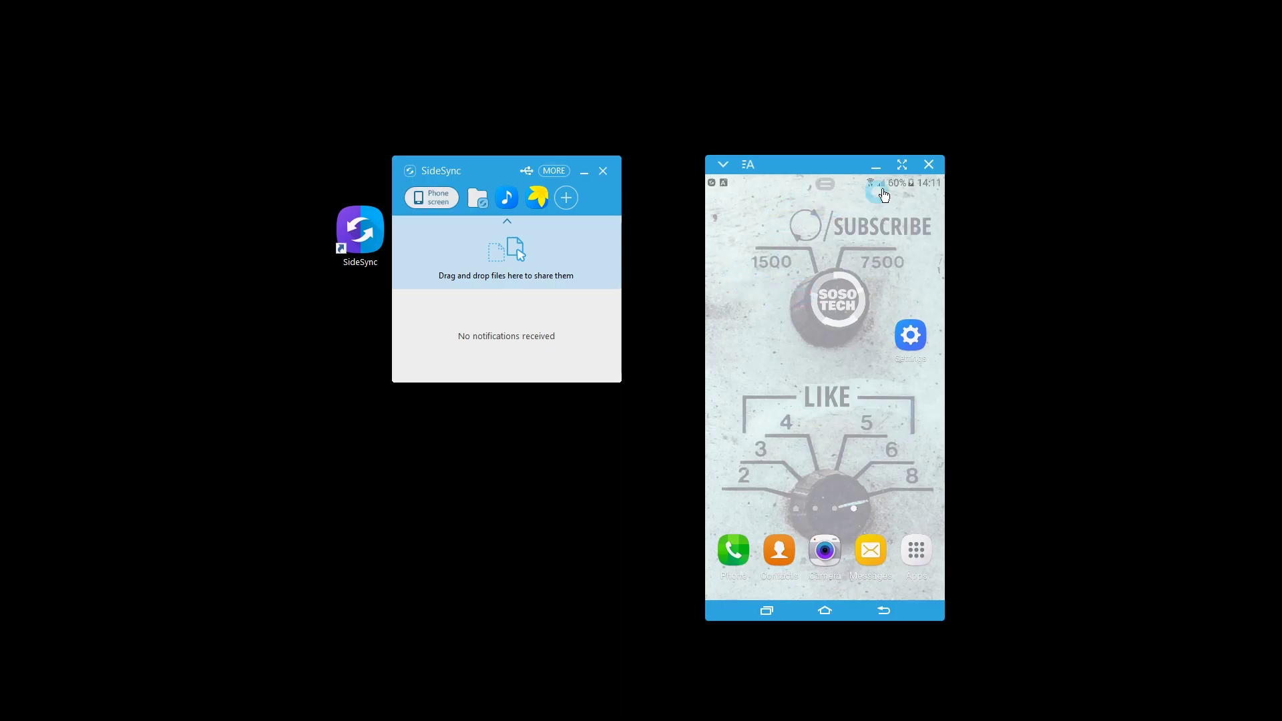
Step: Maximize the phone mirror to full screen and rotate the mirrored screen to landscape
{"action": "left_click", "coordinate": [902, 165]}
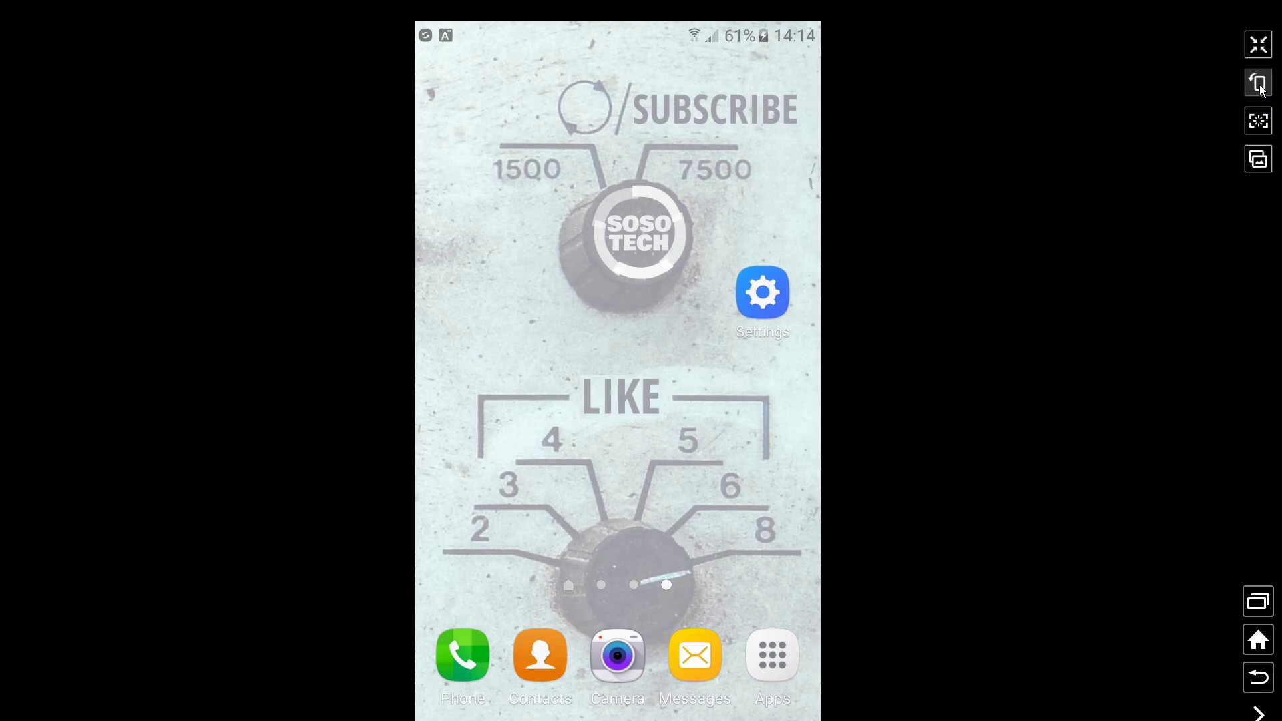
{"action": "left_click", "coordinate": [1246, 95]}
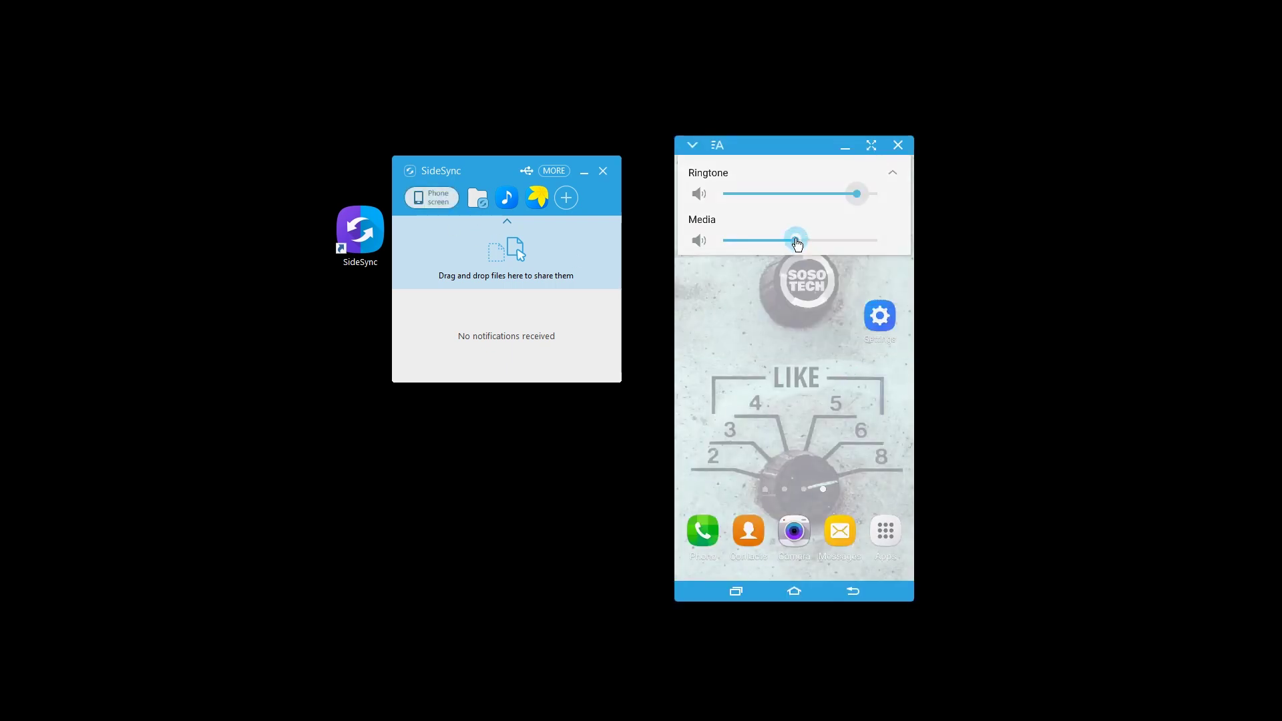
Step: Dismiss the volume panel, view Sounds and vibrations > Volume on the phone, then return Home
{"action": "left_click", "coordinate": [813, 244]}
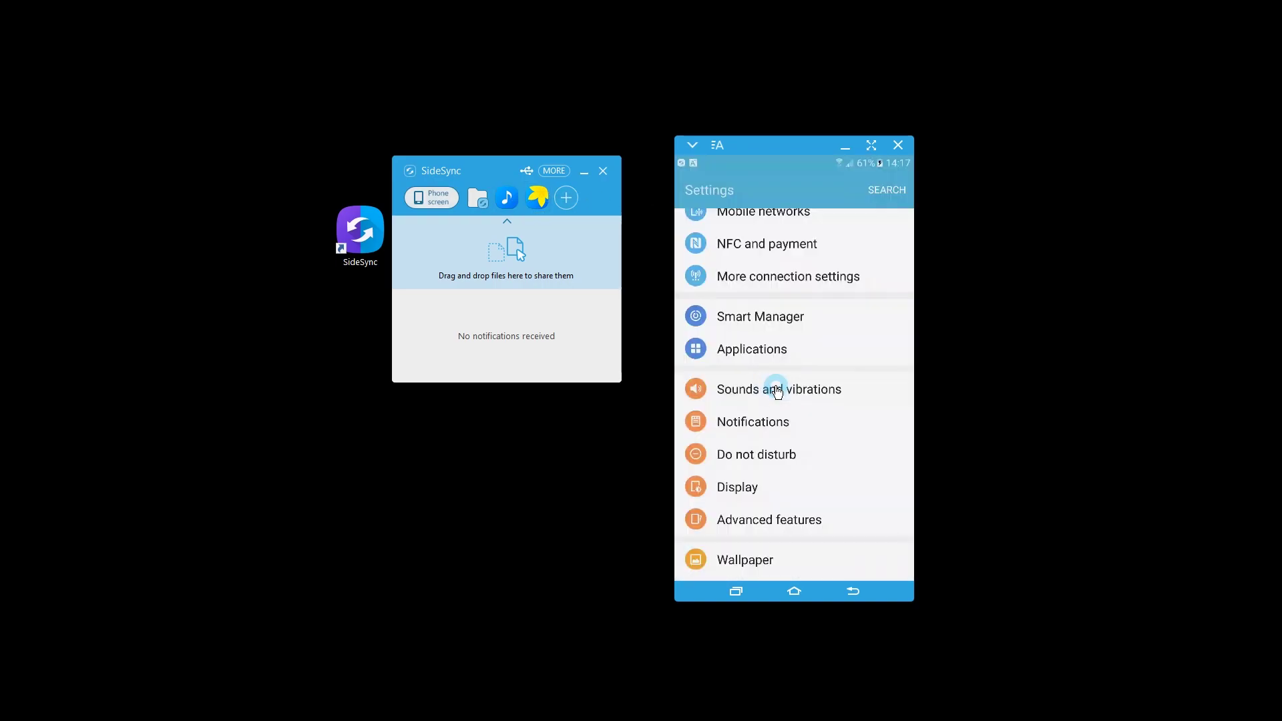
{"action": "left_click", "coordinate": [775, 387]}
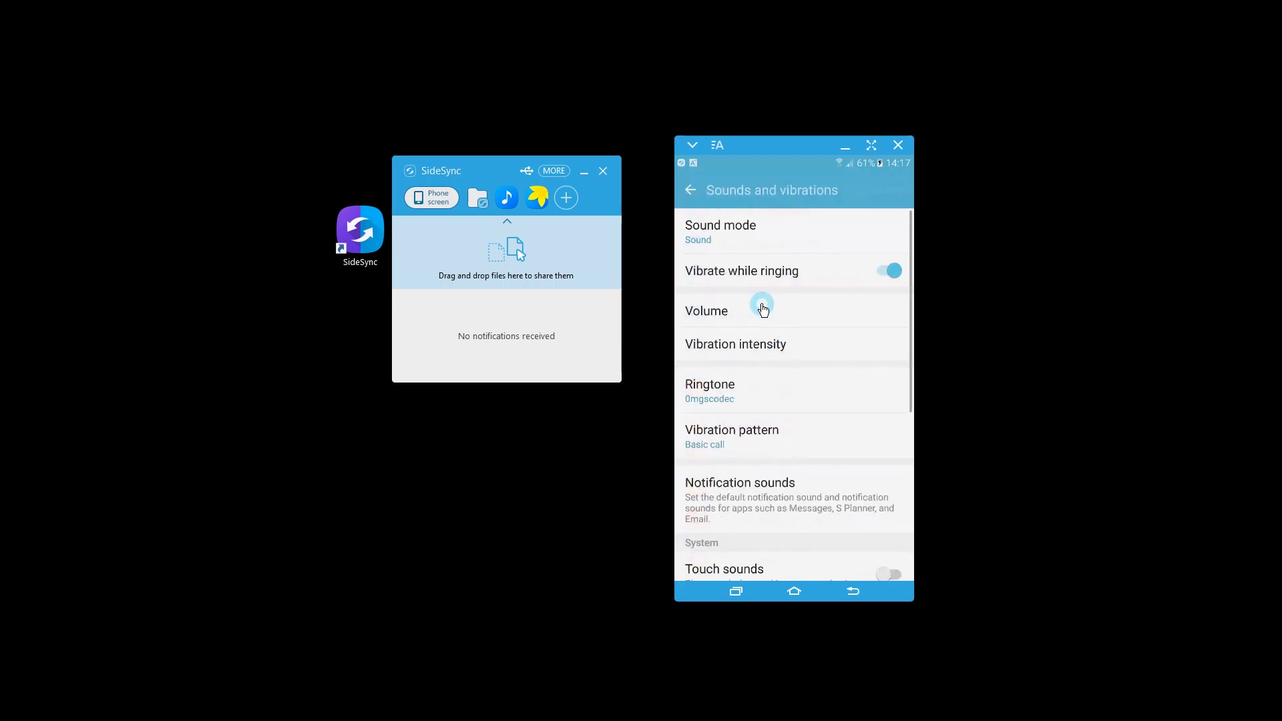
{"action": "left_click", "coordinate": [764, 309]}
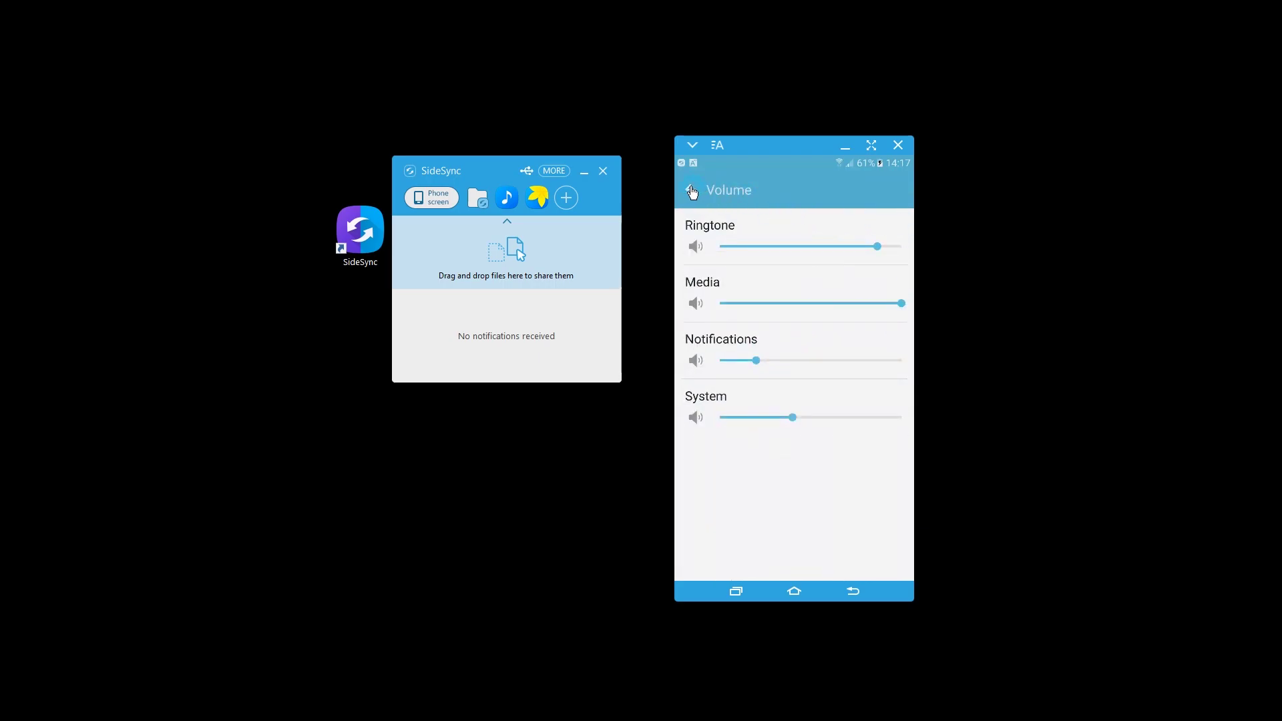
{"action": "left_click", "coordinate": [799, 592]}
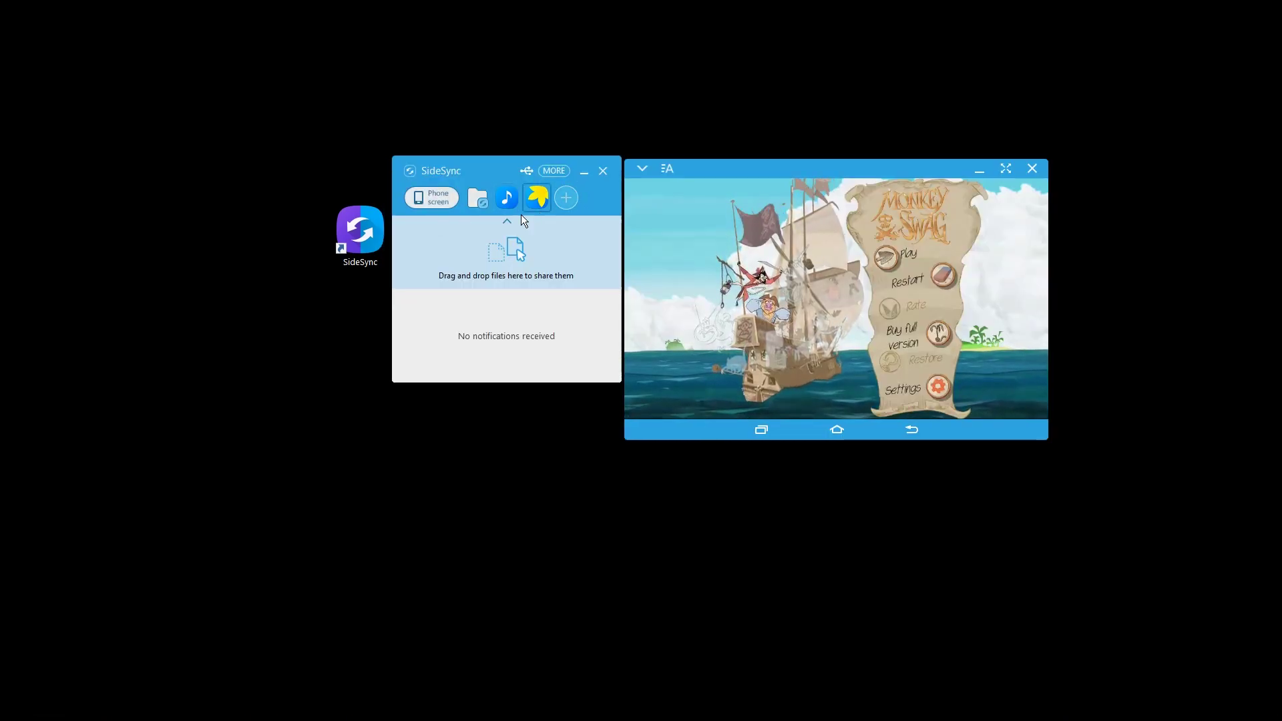
Step: In MORE > Settings, untick start-at-logon and auto-connect, and choose Dashboard + Keyboard & Mouse Sharing
{"action": "left_click", "coordinate": [552, 172]}
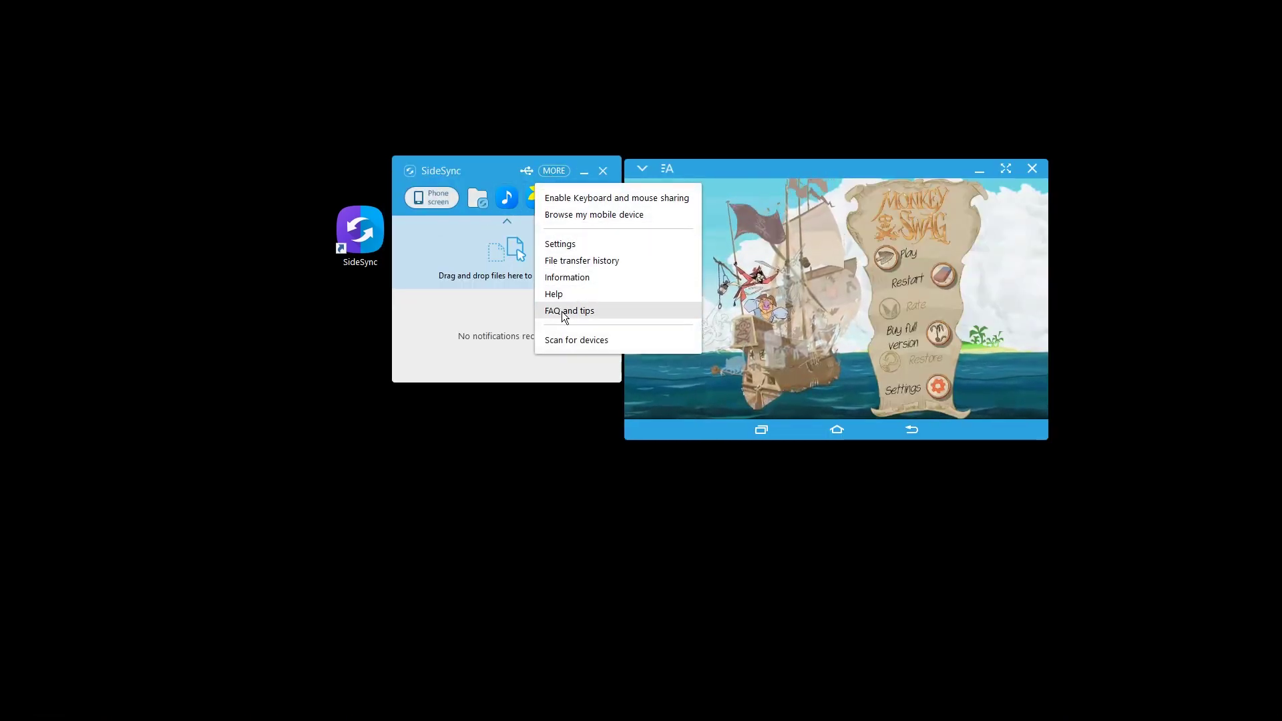
{"action": "left_click", "coordinate": [592, 245]}
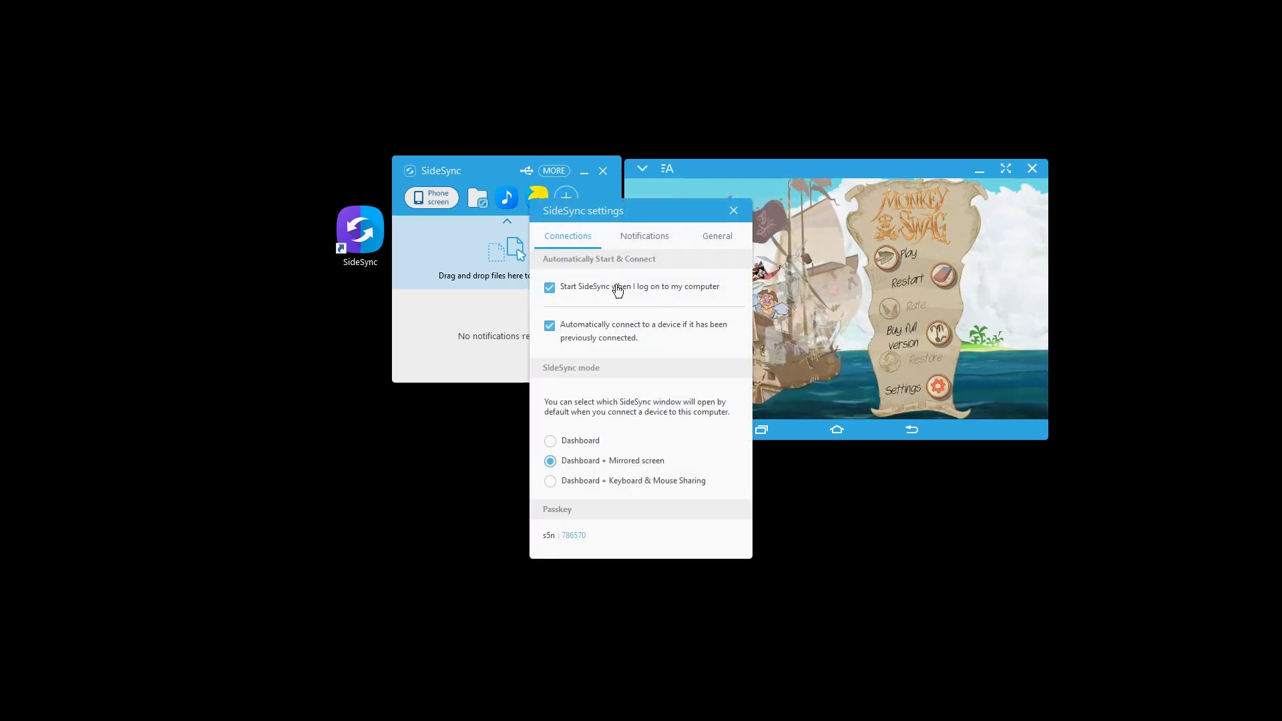
{"action": "left_click", "coordinate": [585, 291]}
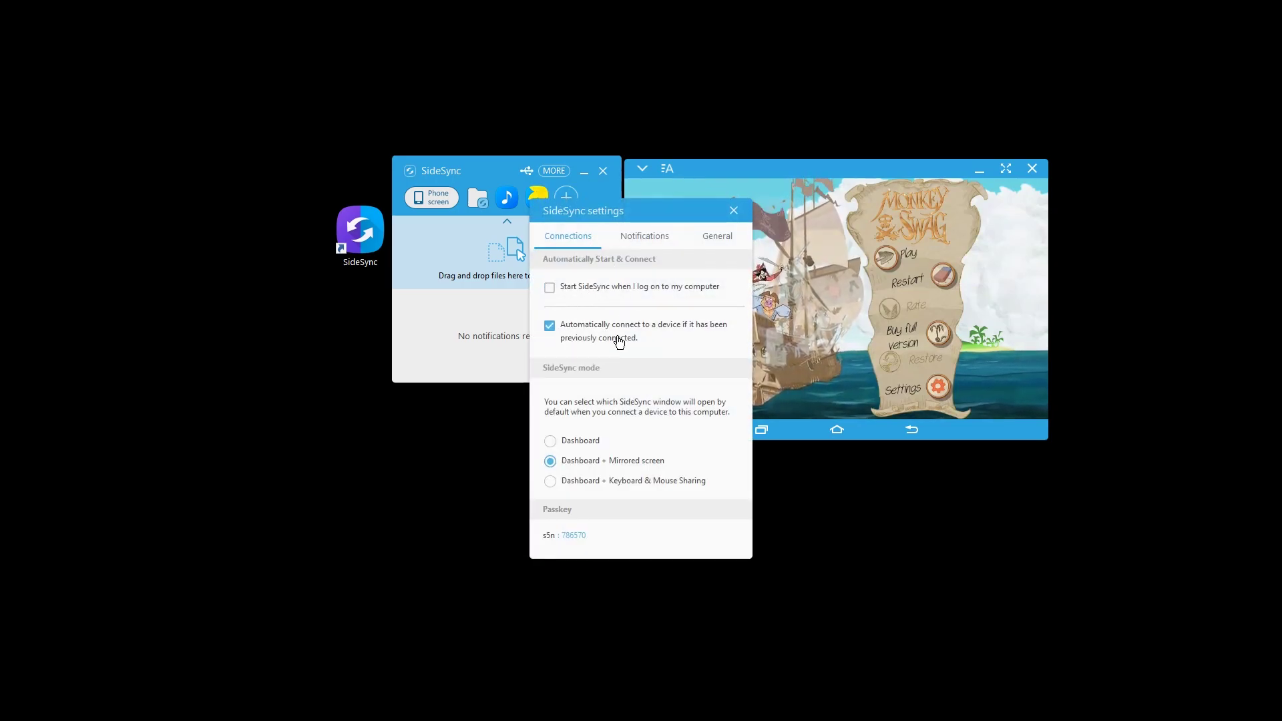
{"action": "left_click", "coordinate": [550, 326]}
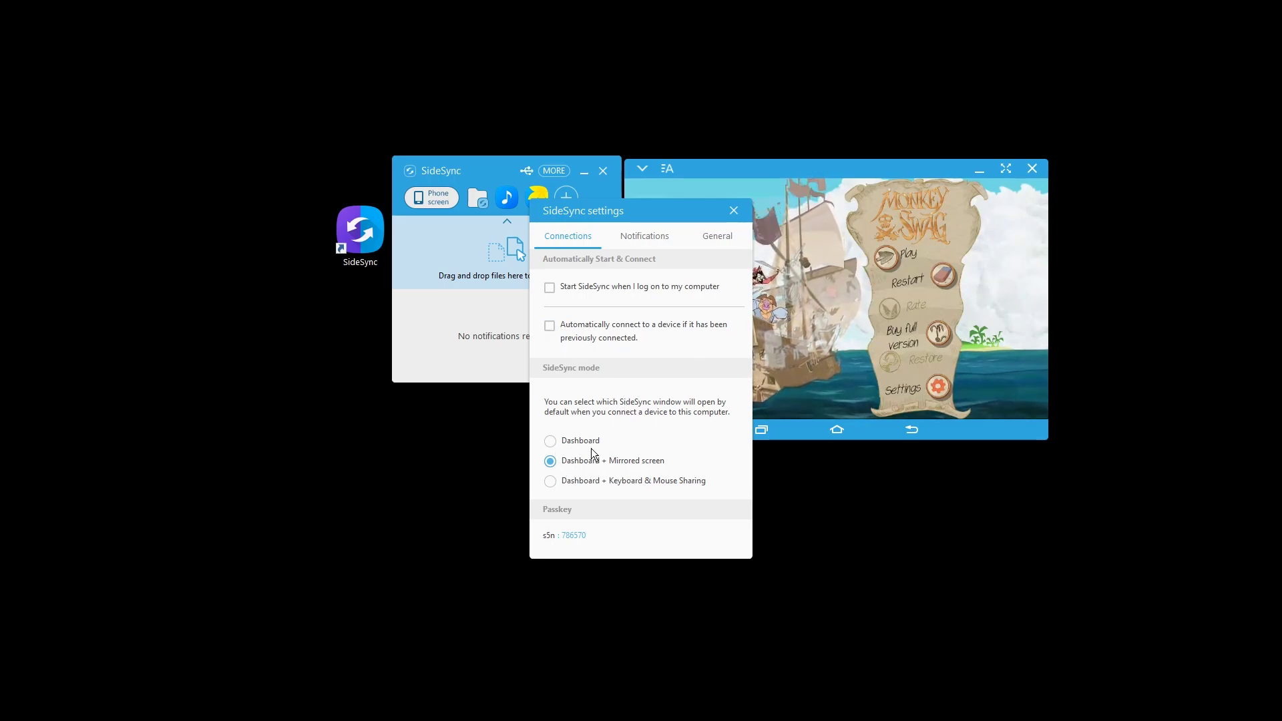
{"action": "left_click", "coordinate": [586, 488]}
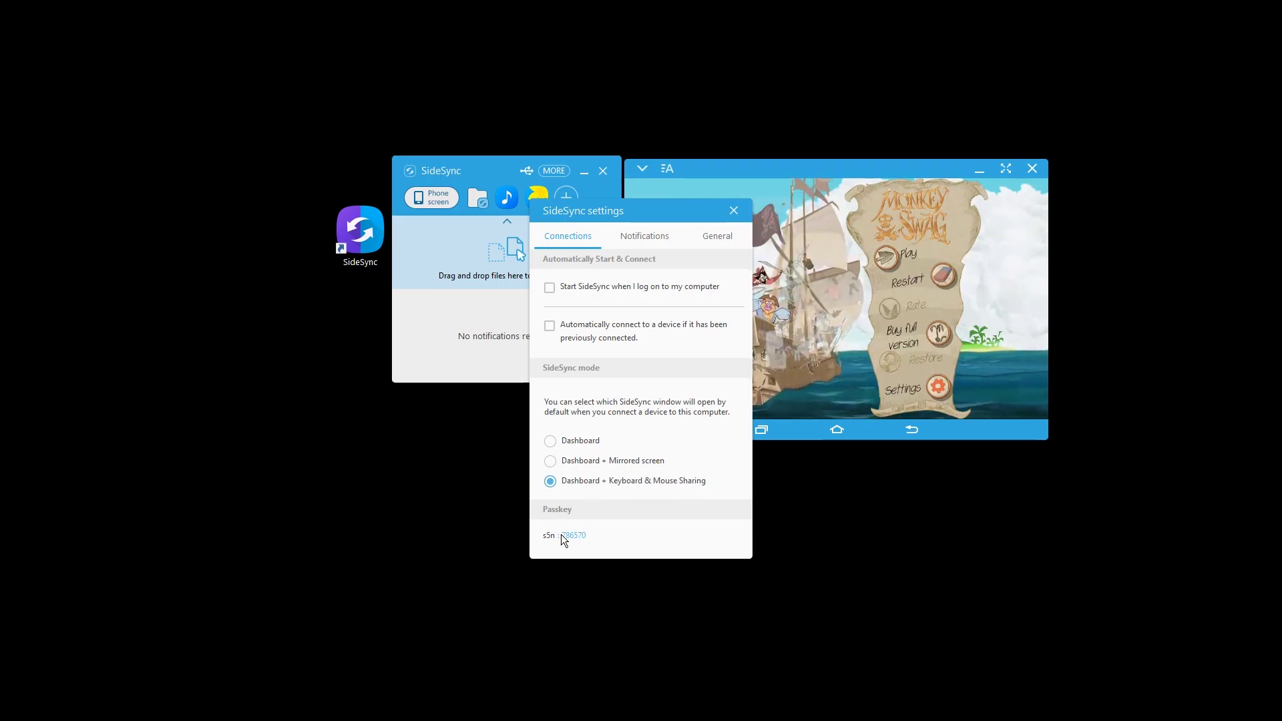
Step: Switch through Notifications to the General tab, open the Downloads capture folder, then close it
{"action": "left_click", "coordinate": [646, 238]}
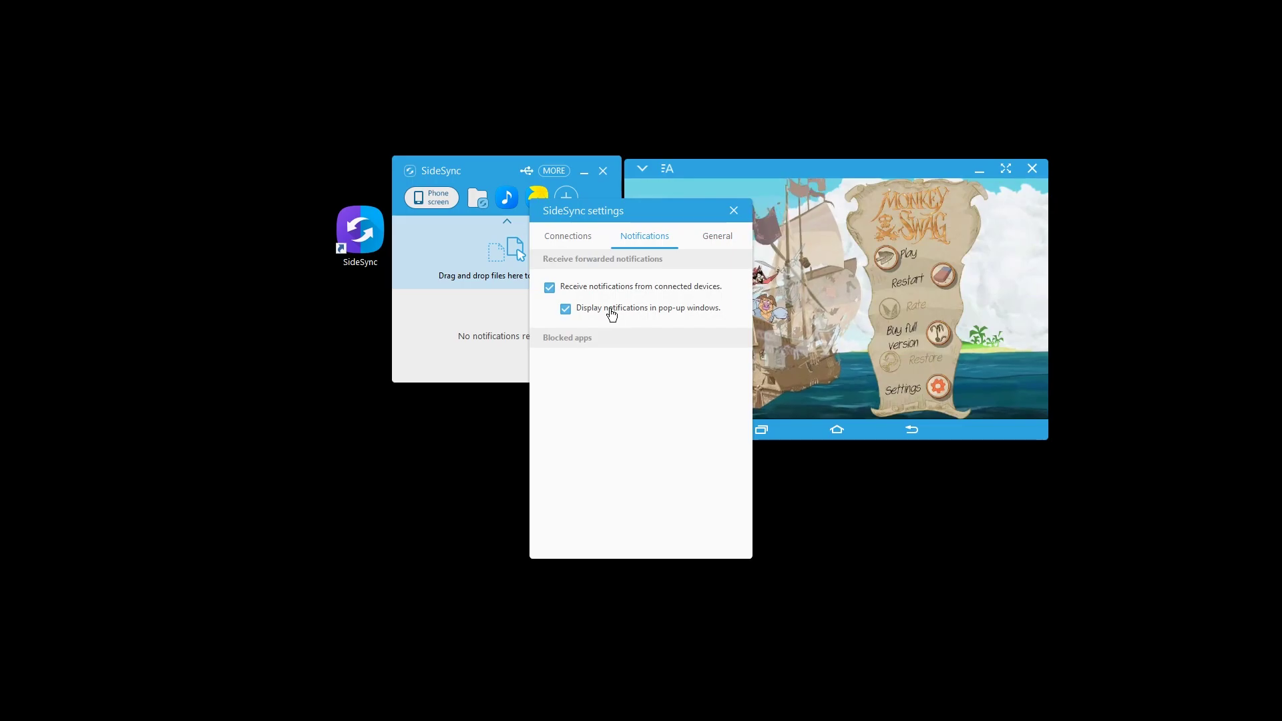
{"action": "left_click", "coordinate": [724, 235]}
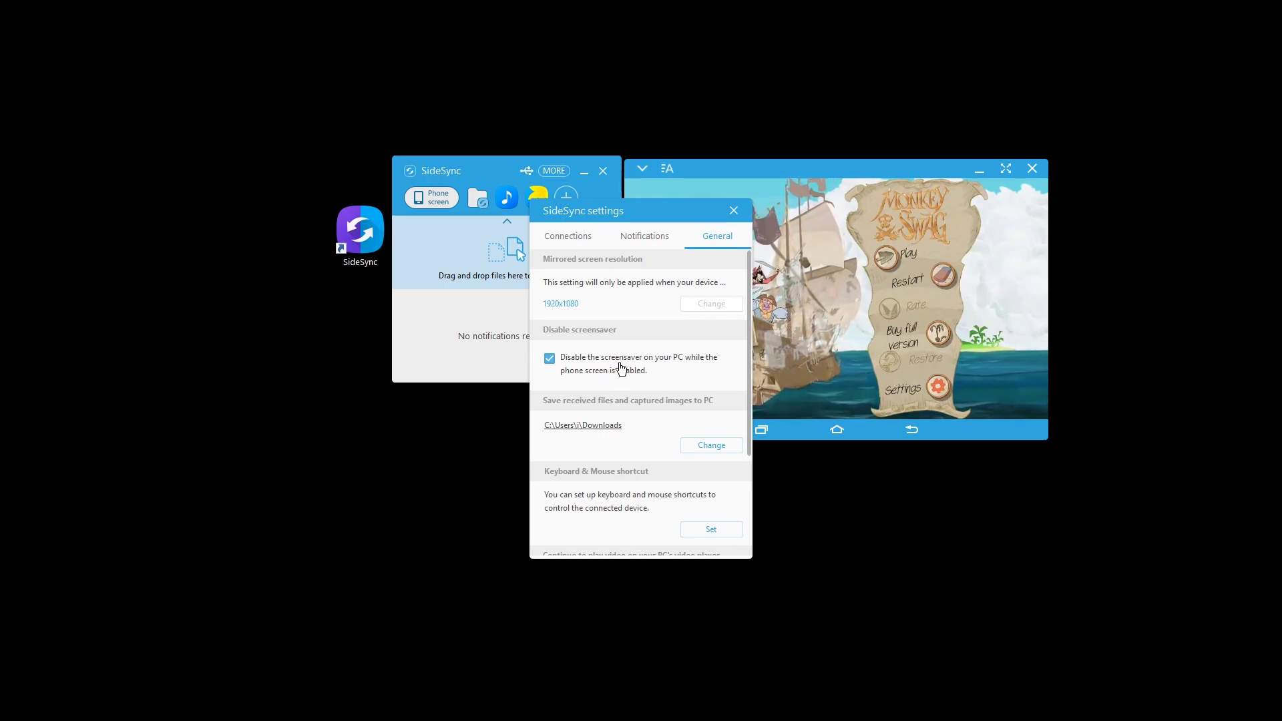
{"action": "left_click", "coordinate": [587, 425]}
{"action": "left_click", "coordinate": [1046, 282]}
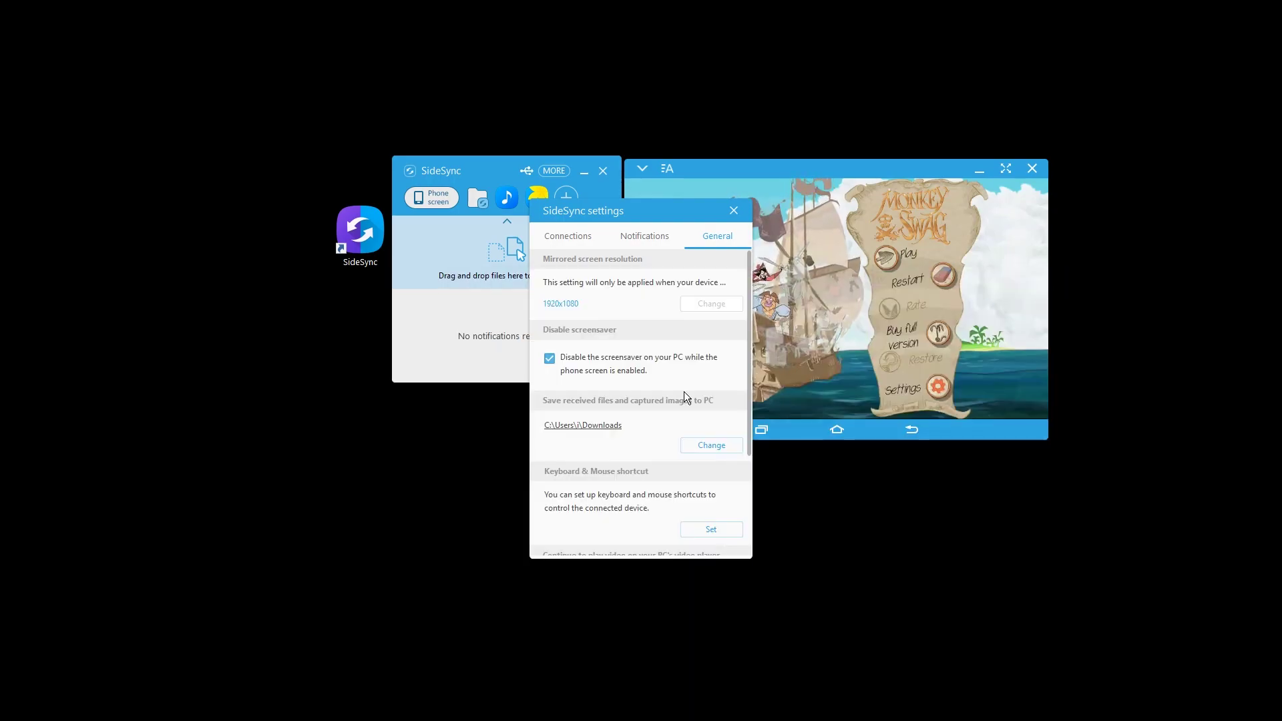
{"action": "left_click", "coordinate": [587, 425]}
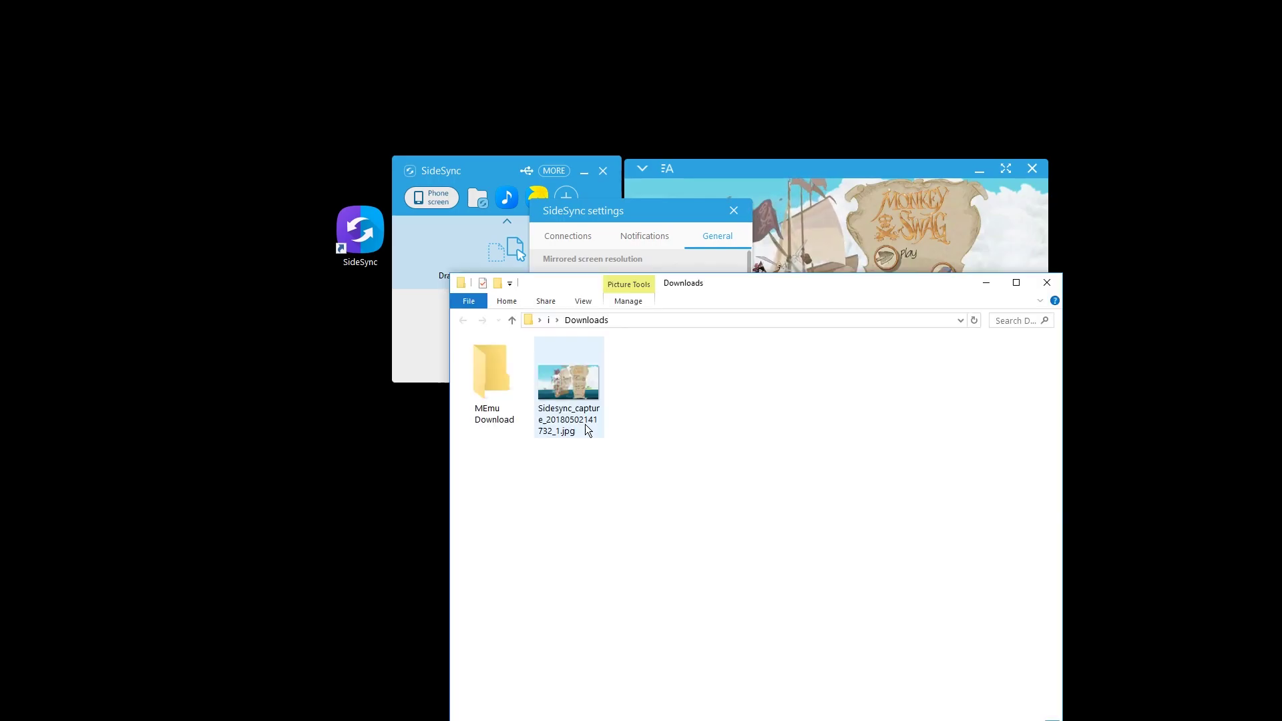
{"action": "double_click", "coordinate": [590, 393]}
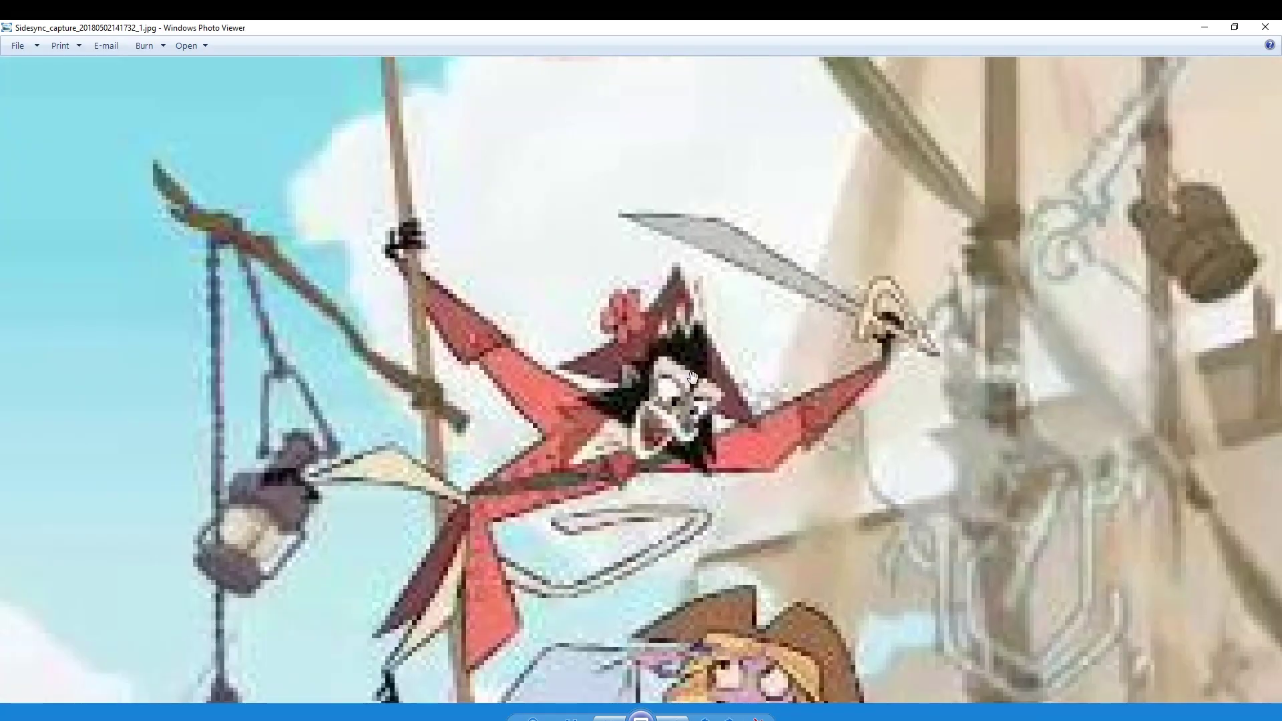
{"action": "left_click", "coordinate": [1265, 28]}
{"action": "left_click", "coordinate": [1053, 282]}
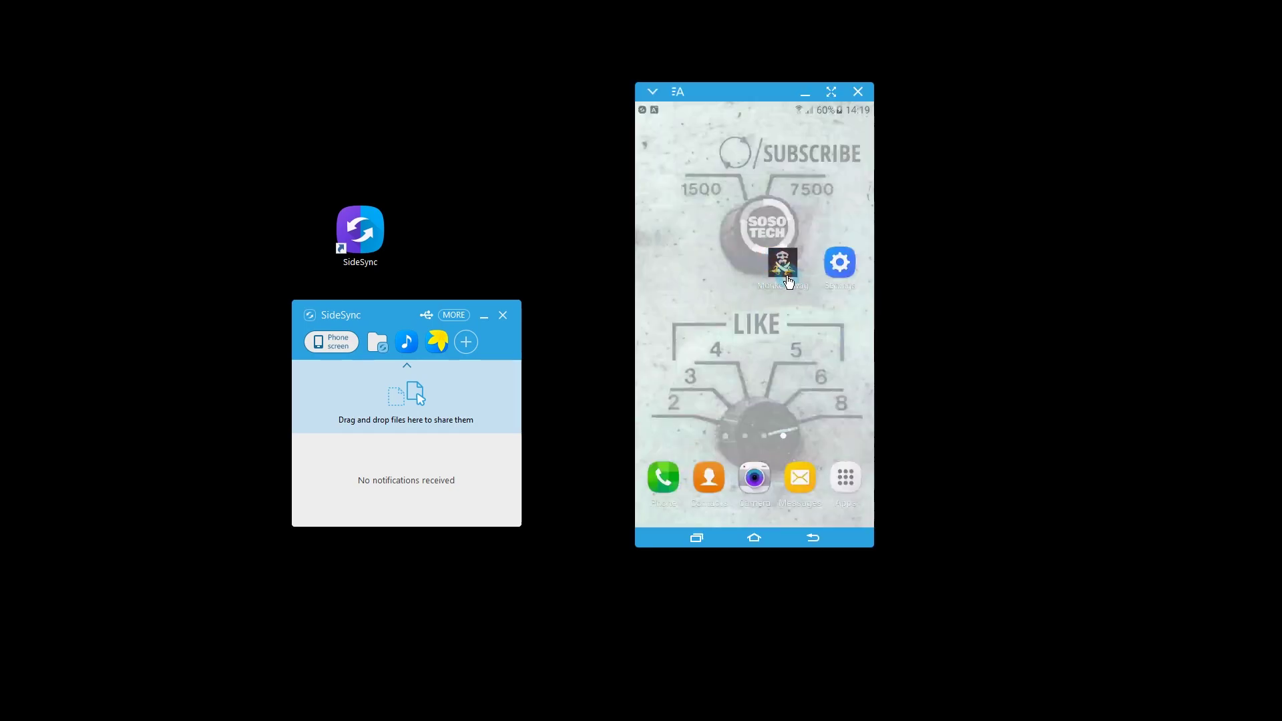
Step: Relaunch the Monkey Swag game from the mirrored phone's home screen
{"action": "left_click", "coordinate": [786, 276]}
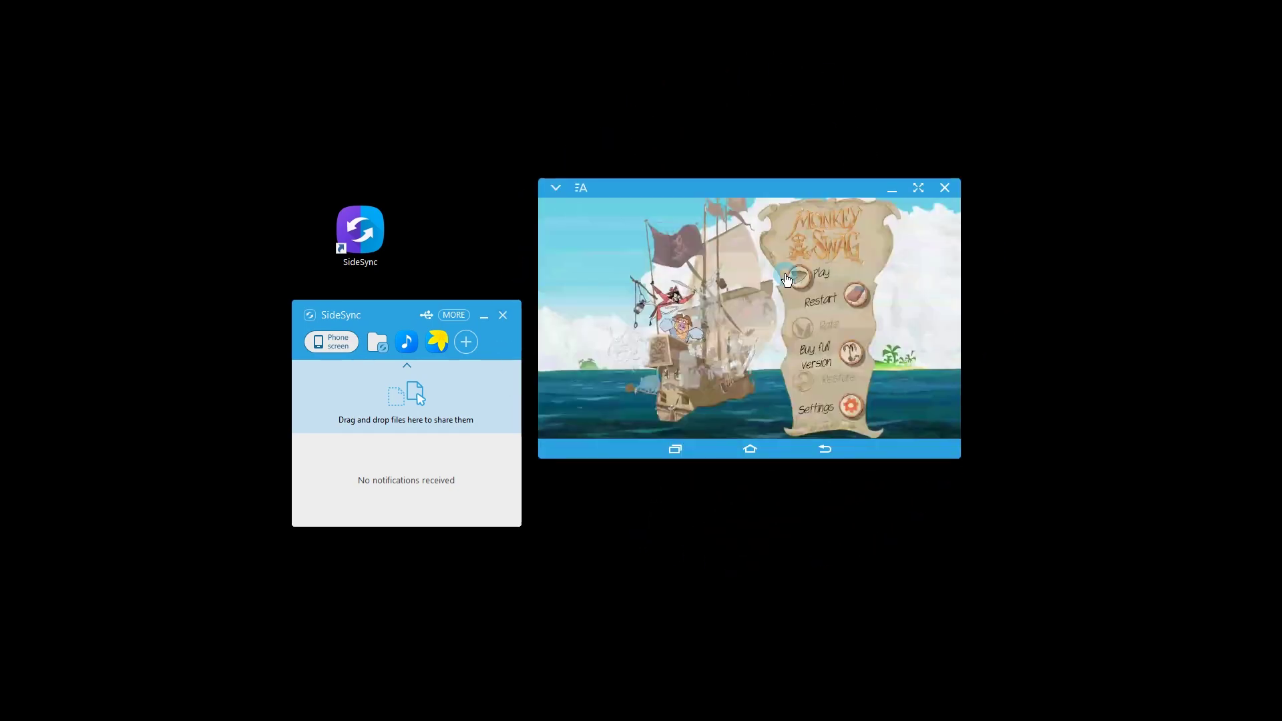